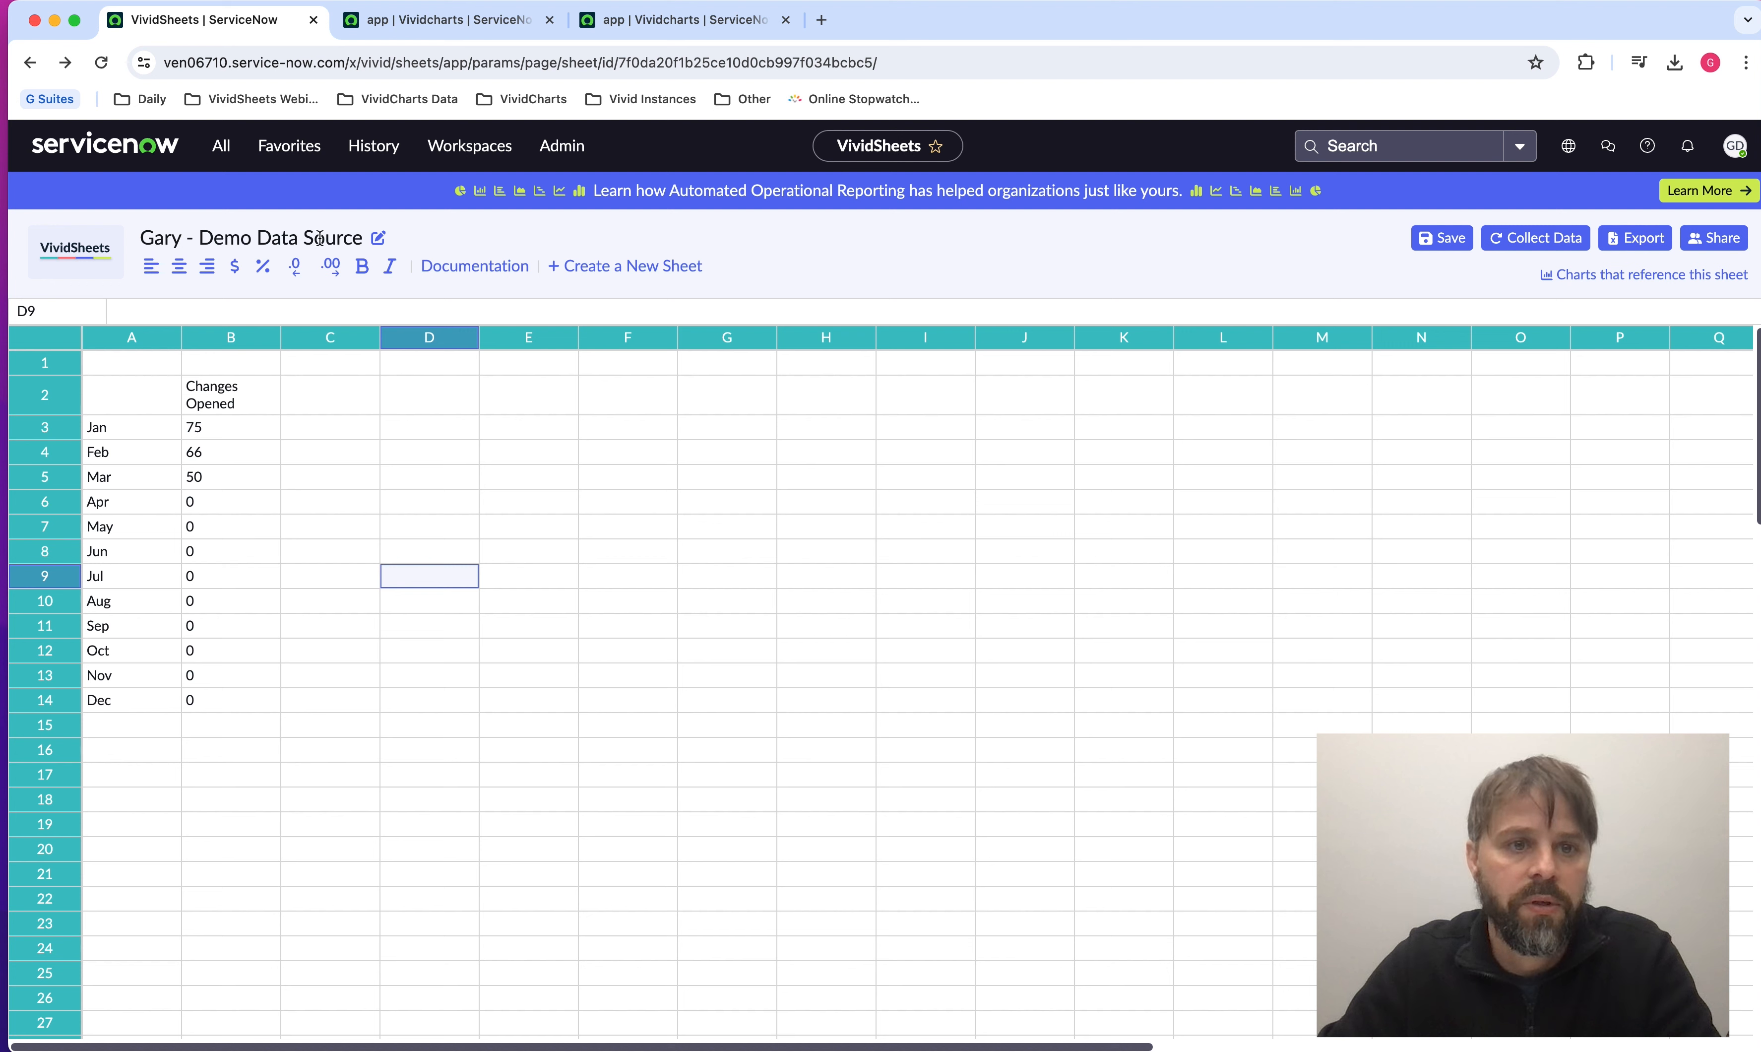
# Save the Demo Data Source sheet, and create a new Slide Deck in VividCharts.
pyautogui.click(1424, 251)
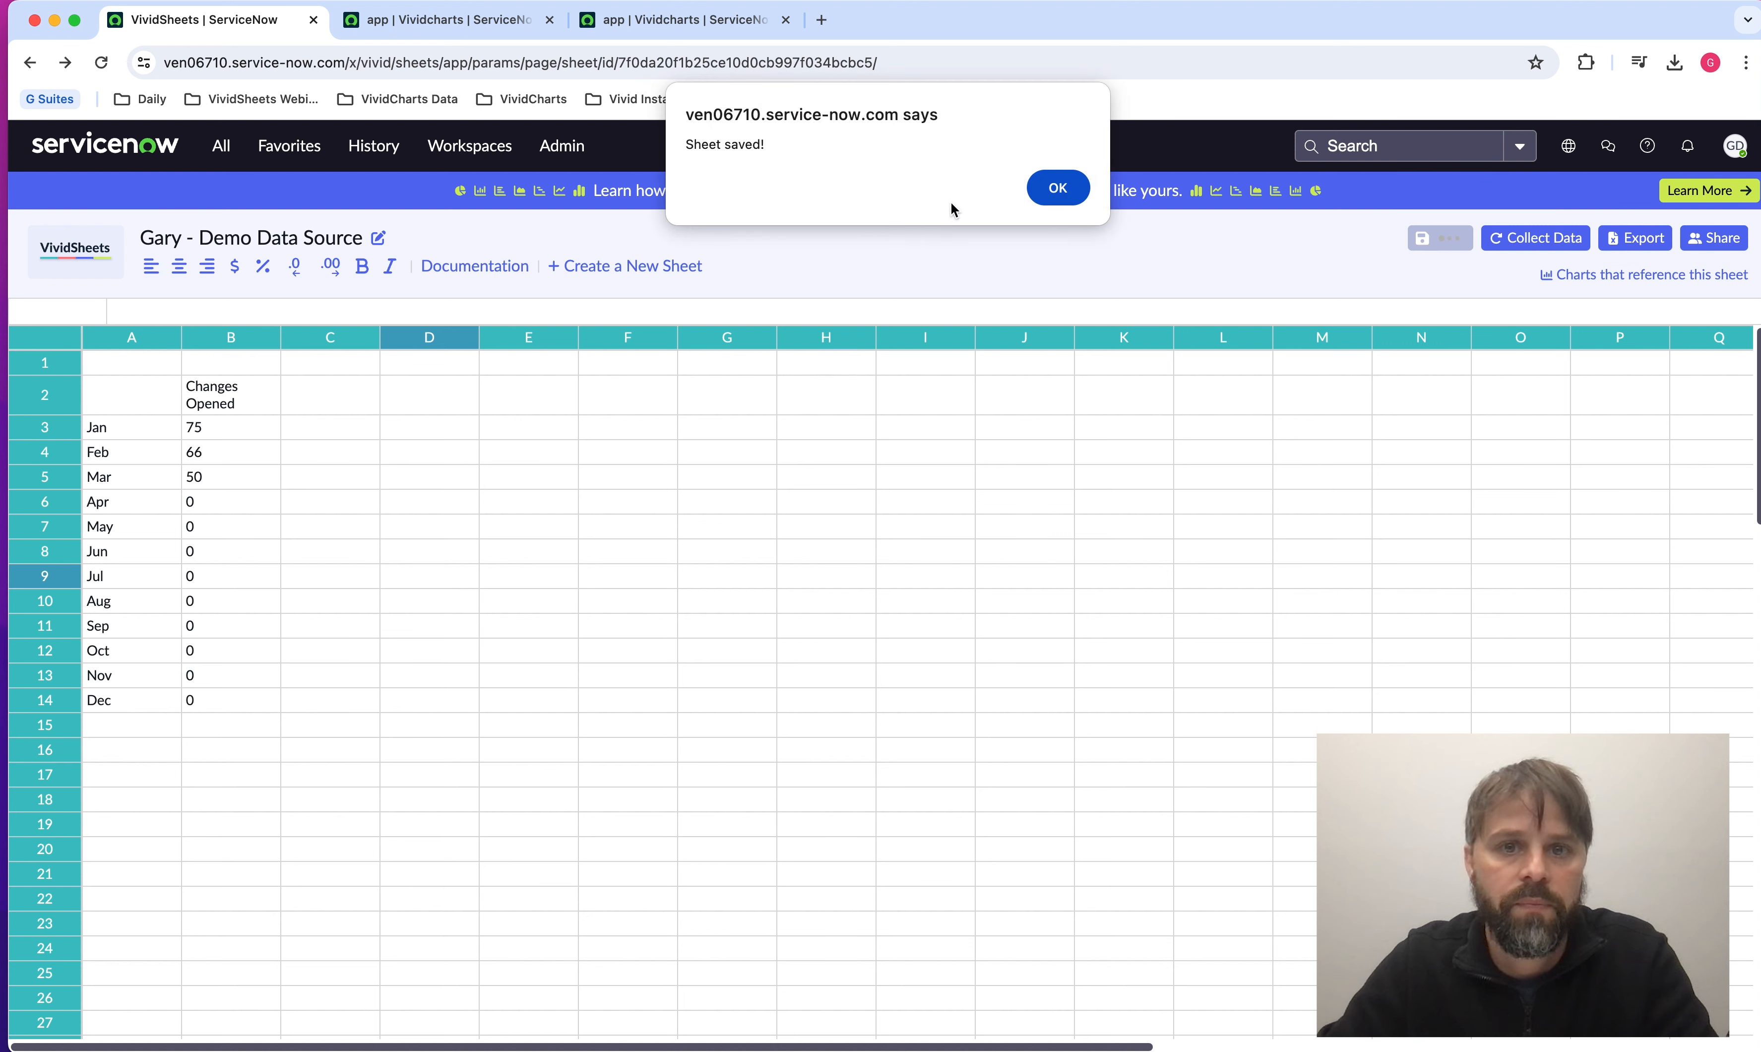
pyautogui.click(1051, 188)
pyautogui.click(469, 29)
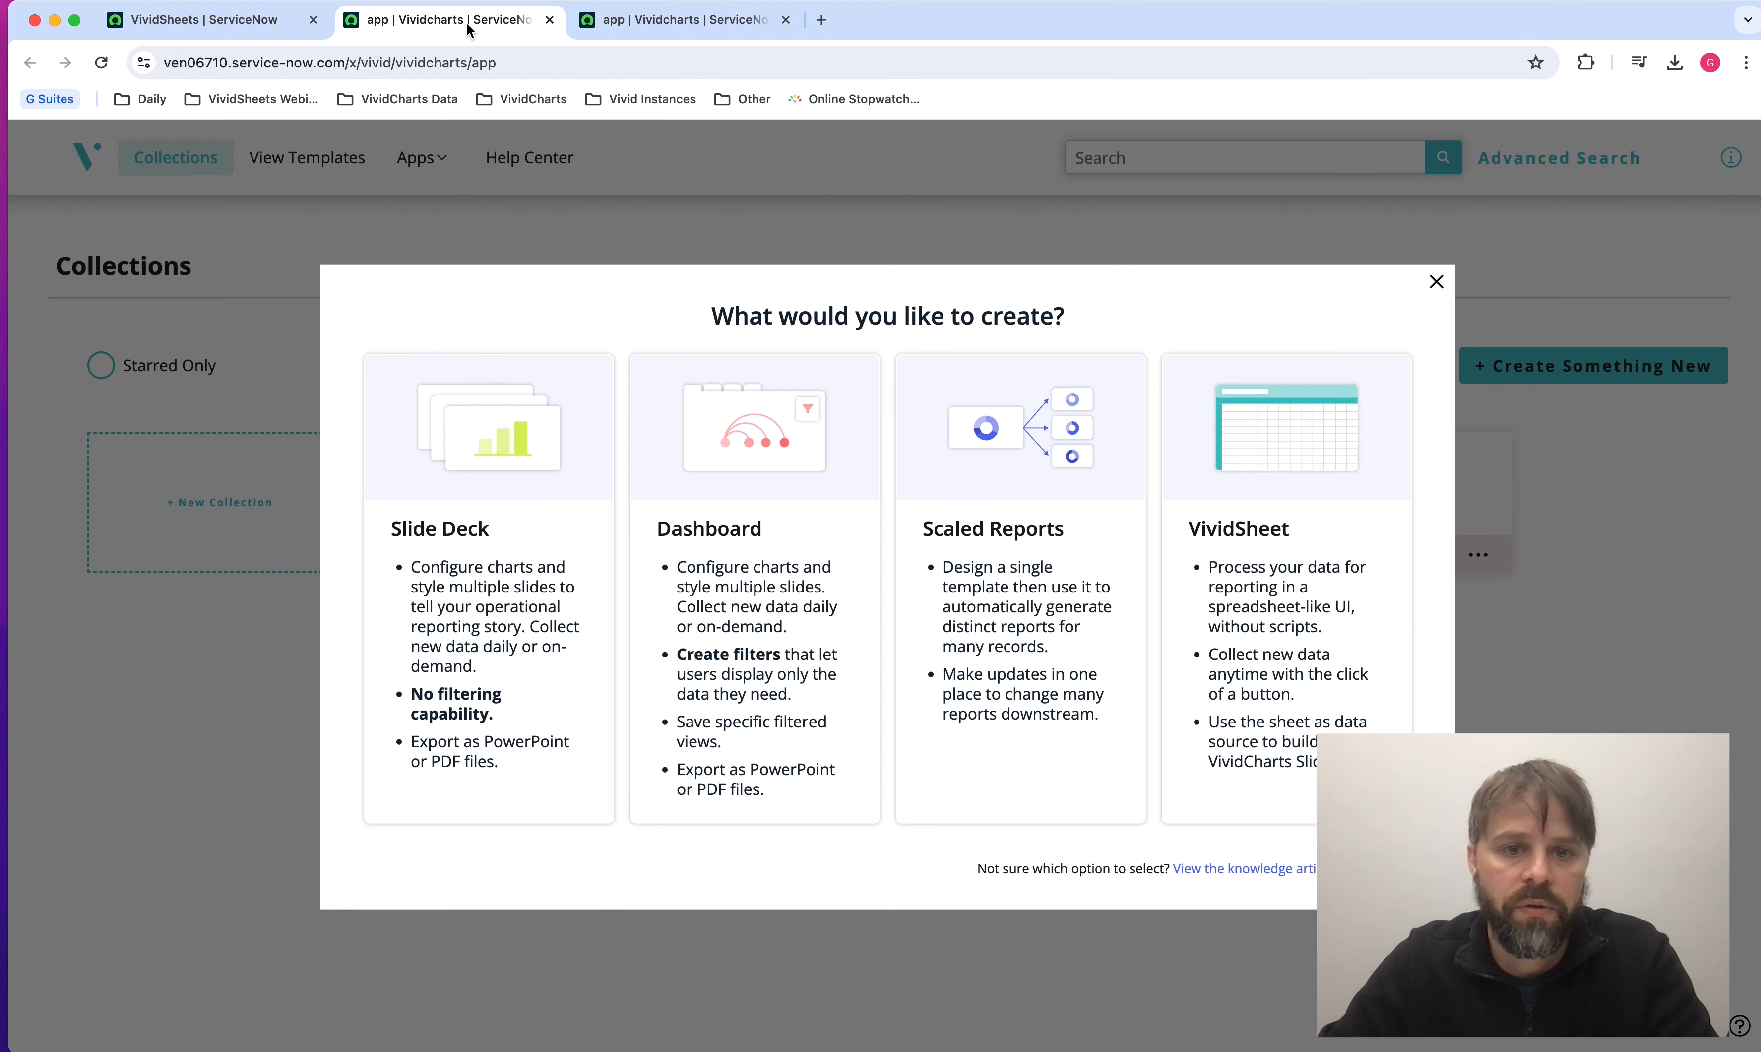
pyautogui.click(1435, 283)
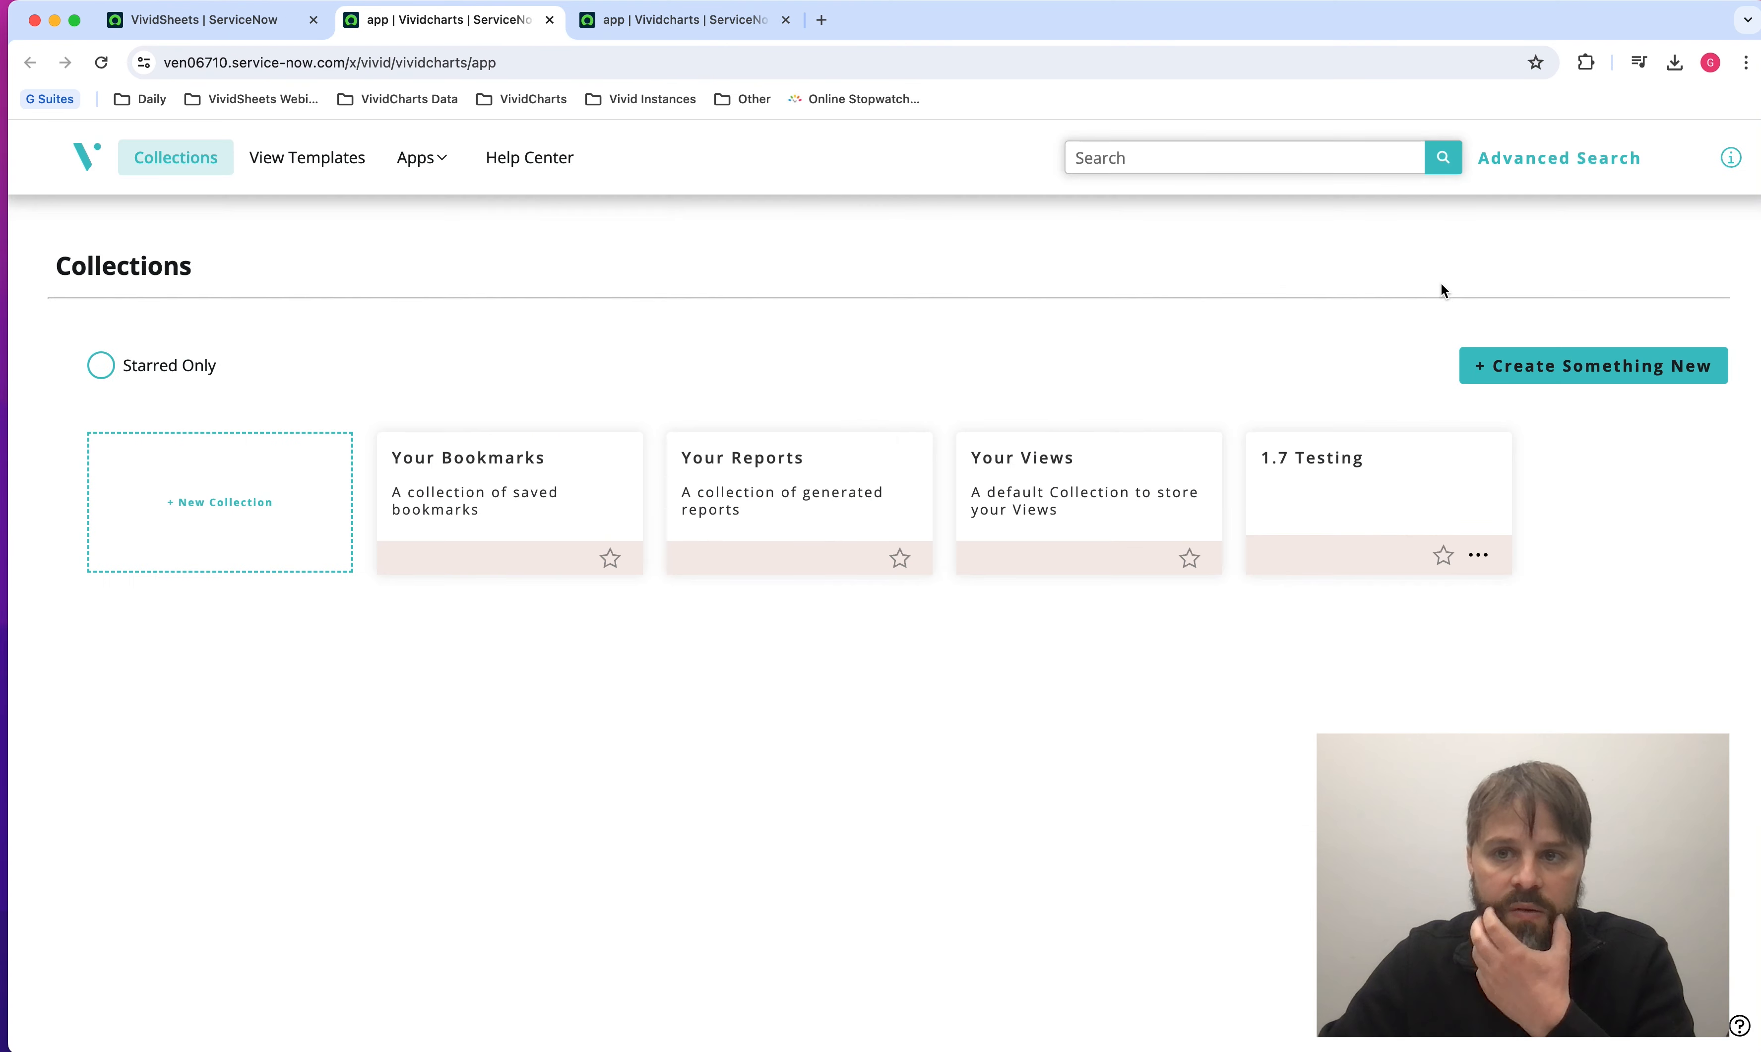
pyautogui.click(1588, 370)
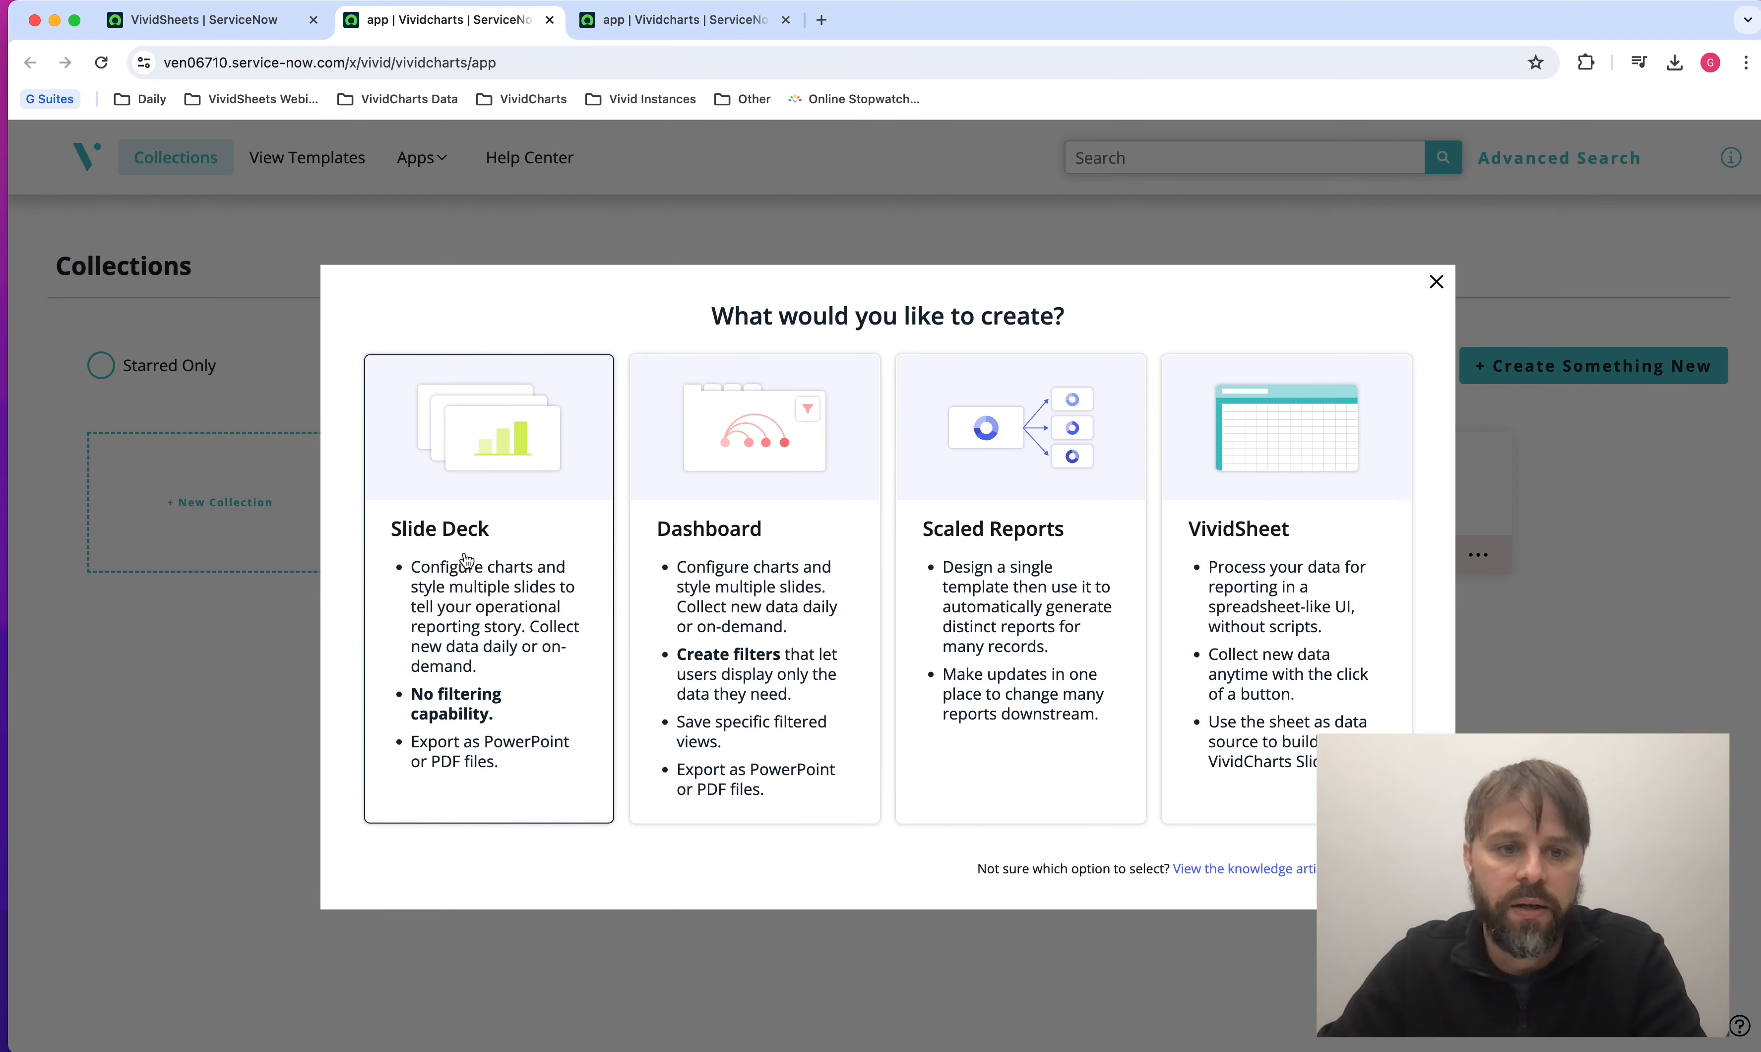
pyautogui.click(473, 581)
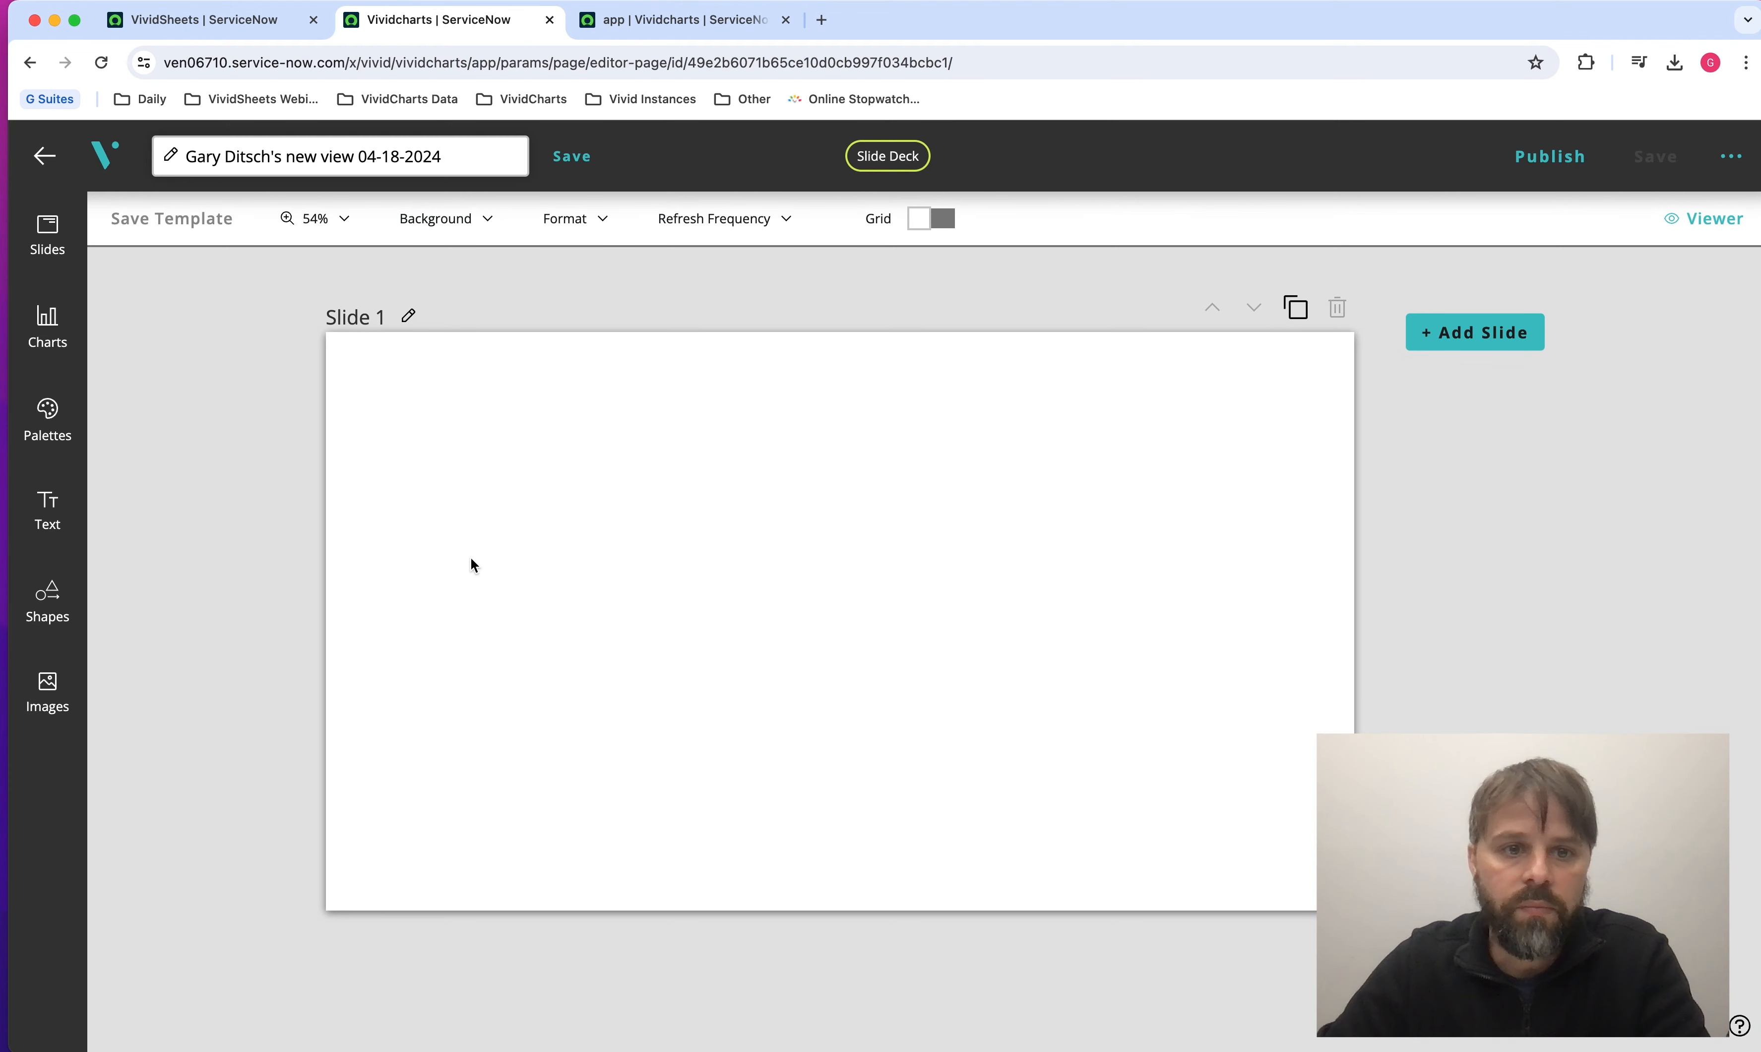
# Add a Vertical Bar chart to the slide and check which data sources it offers.
pyautogui.click(45, 328)
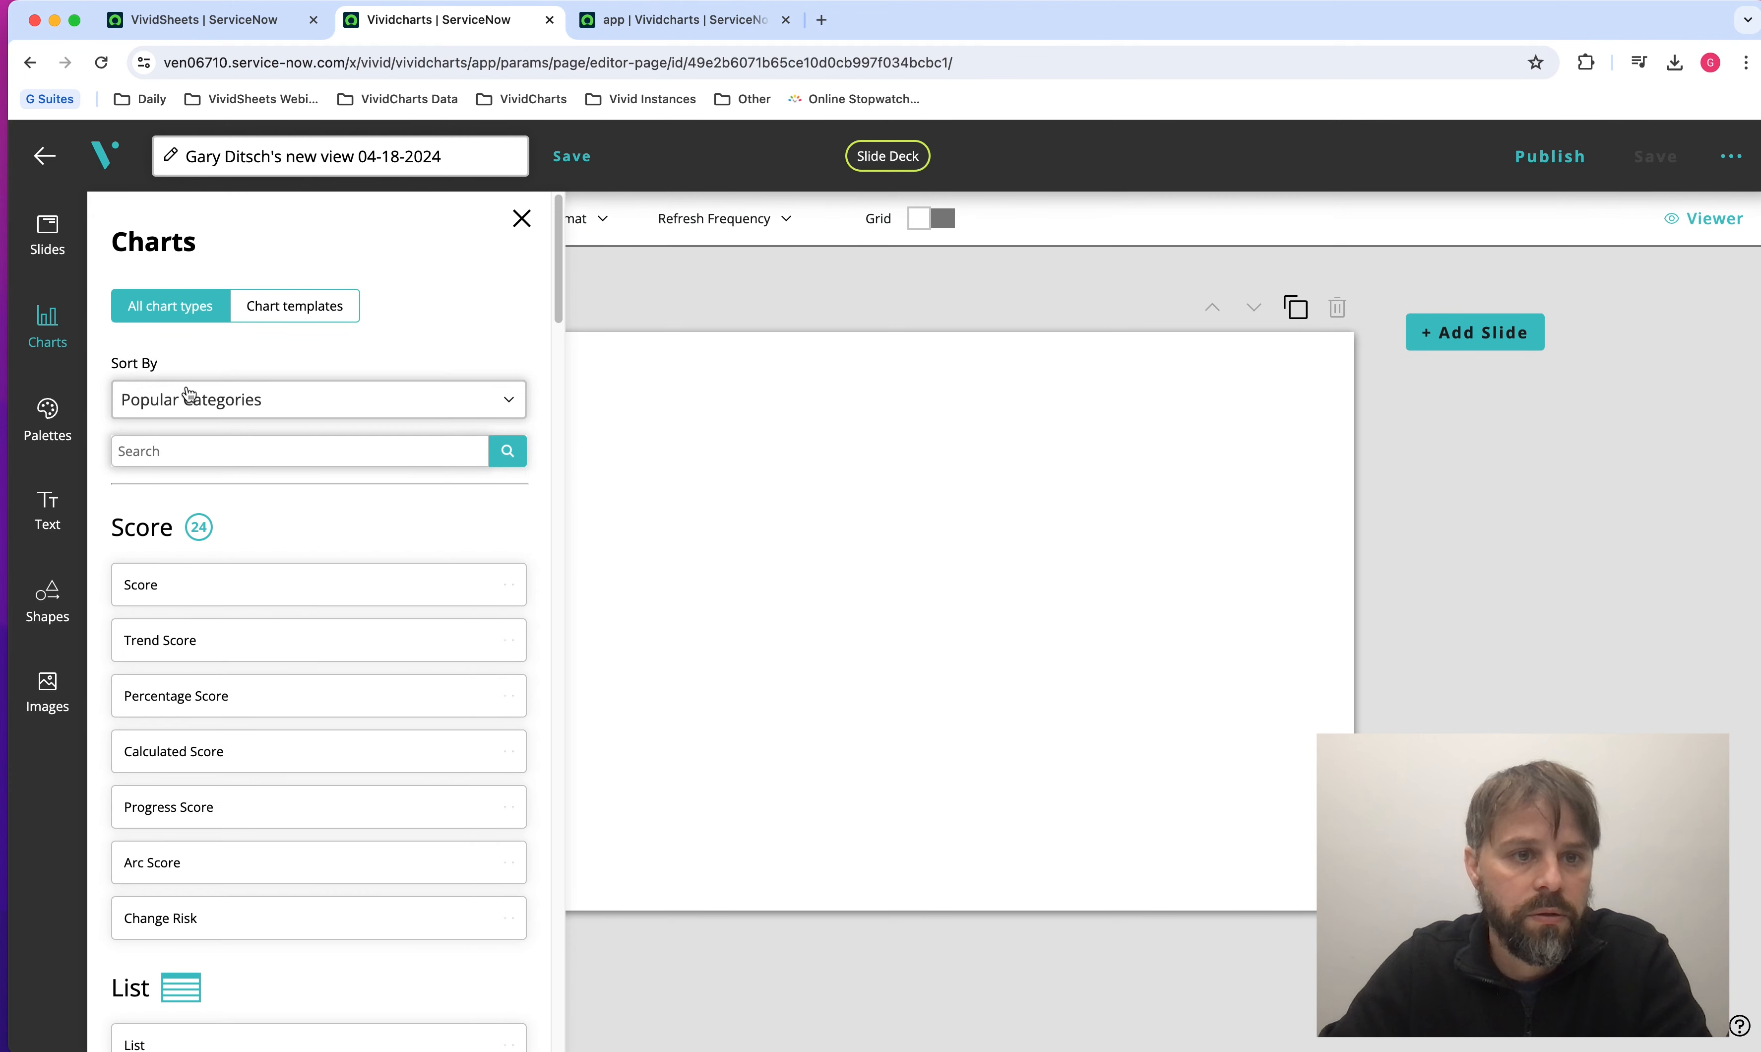
pyautogui.write('verti')
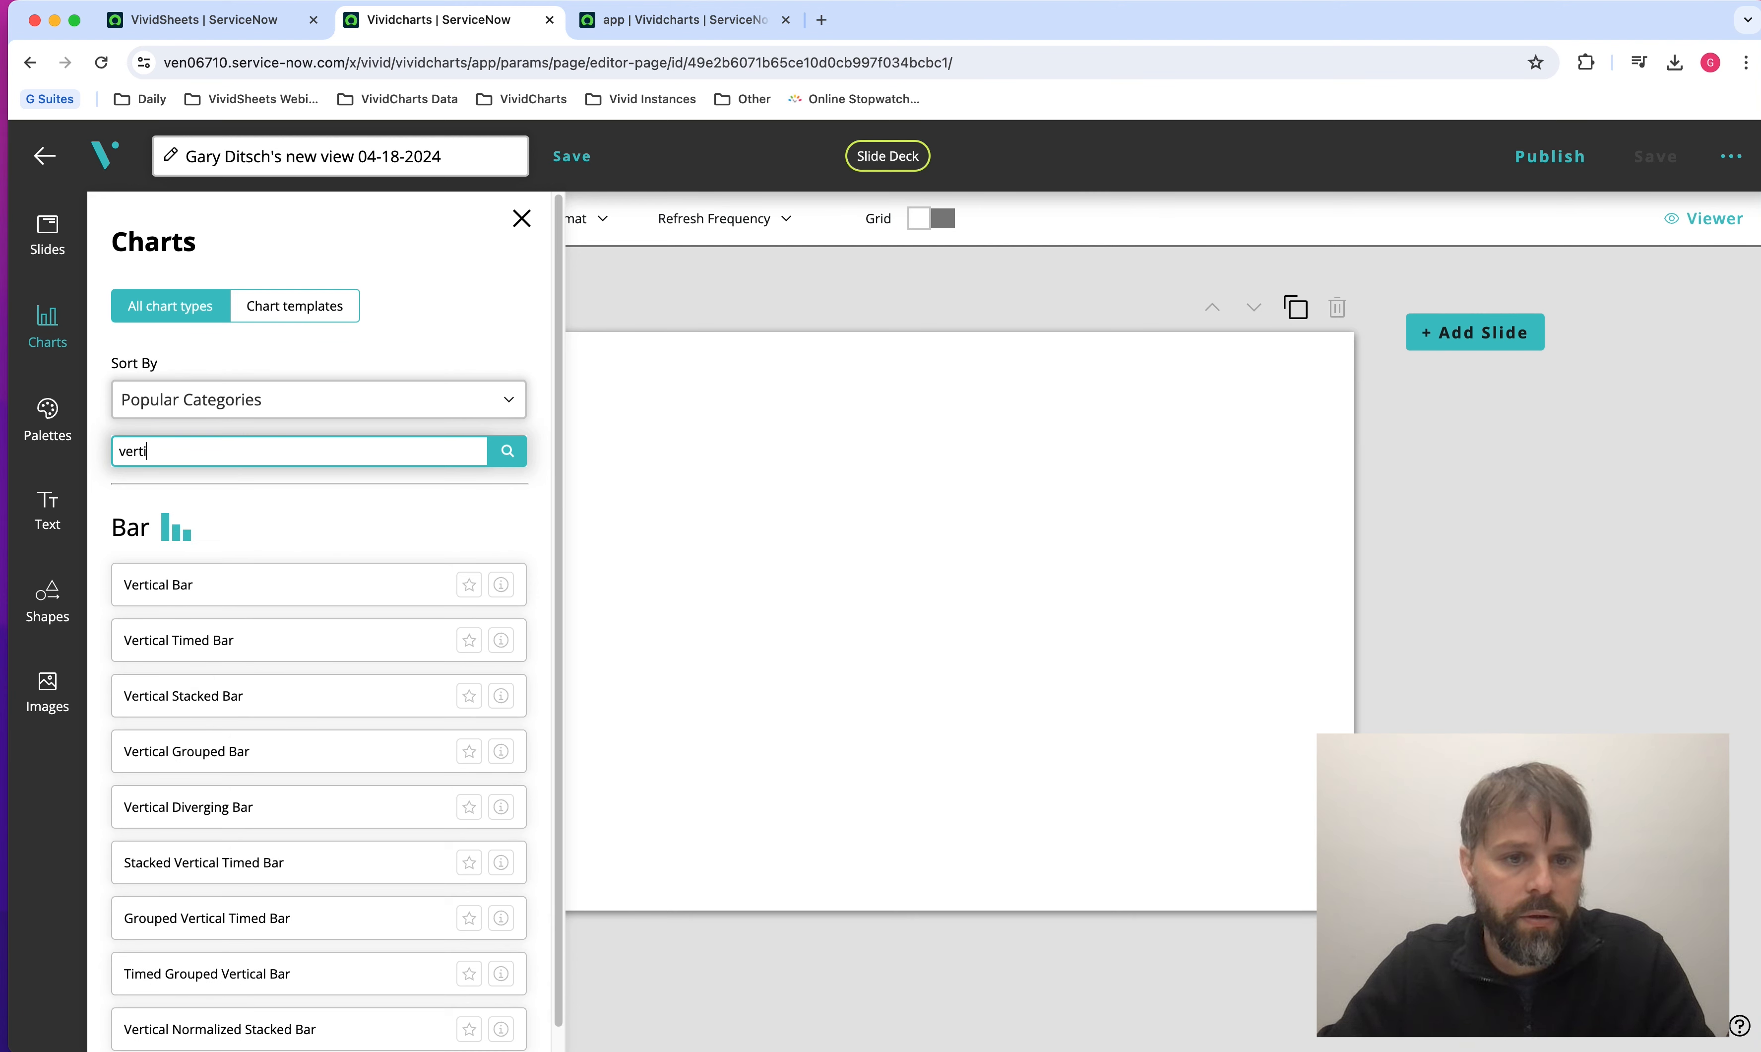
pyautogui.write('c')
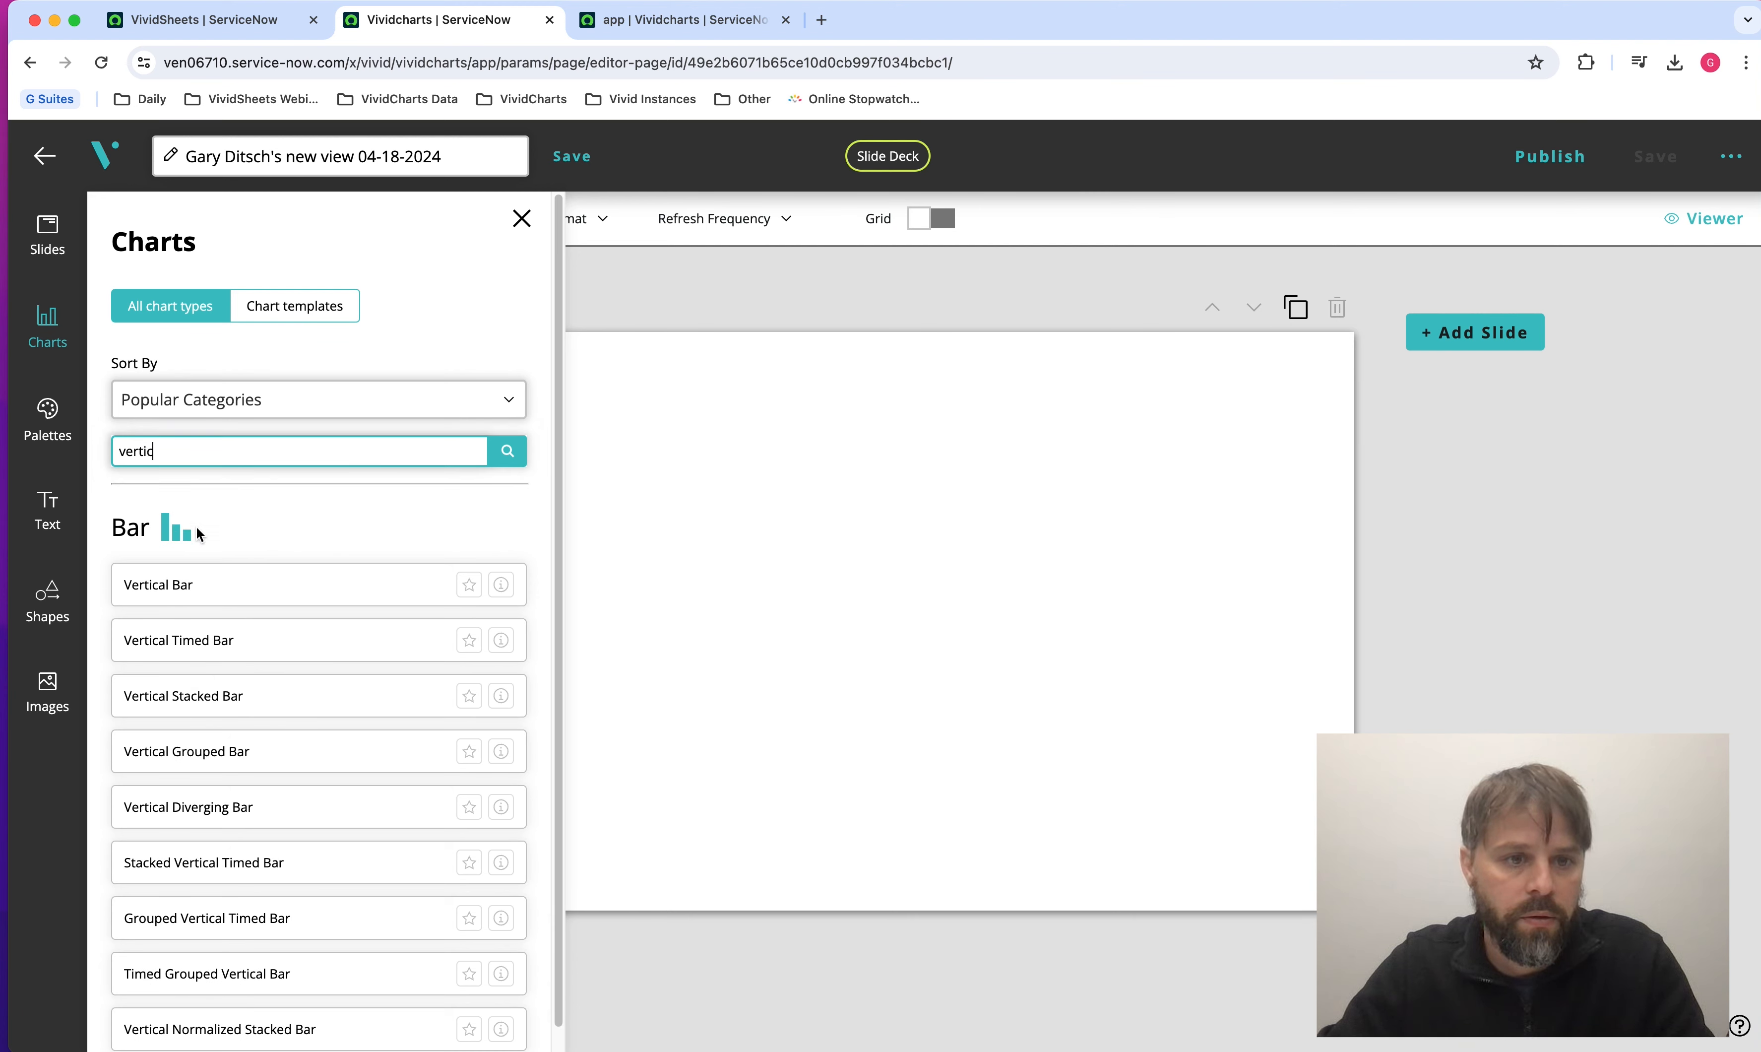
pyautogui.click(199, 592)
pyautogui.click(214, 341)
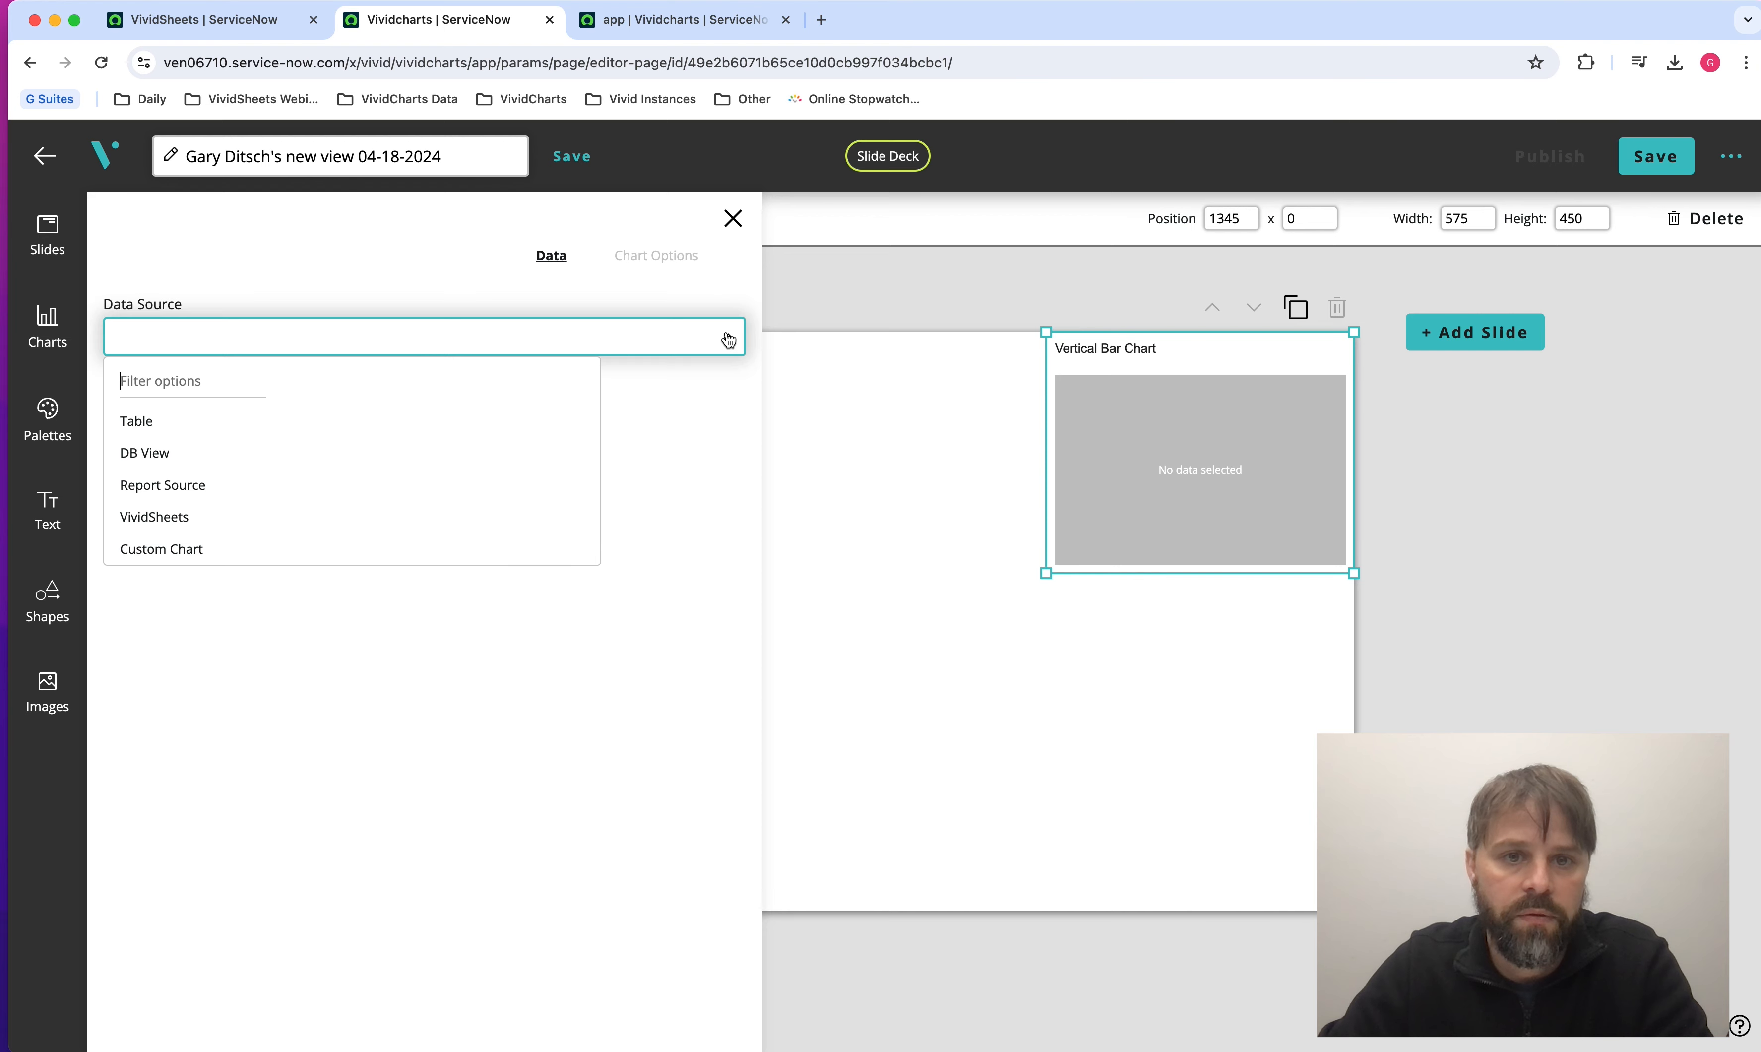
pyautogui.click(715, 292)
pyautogui.click(732, 220)
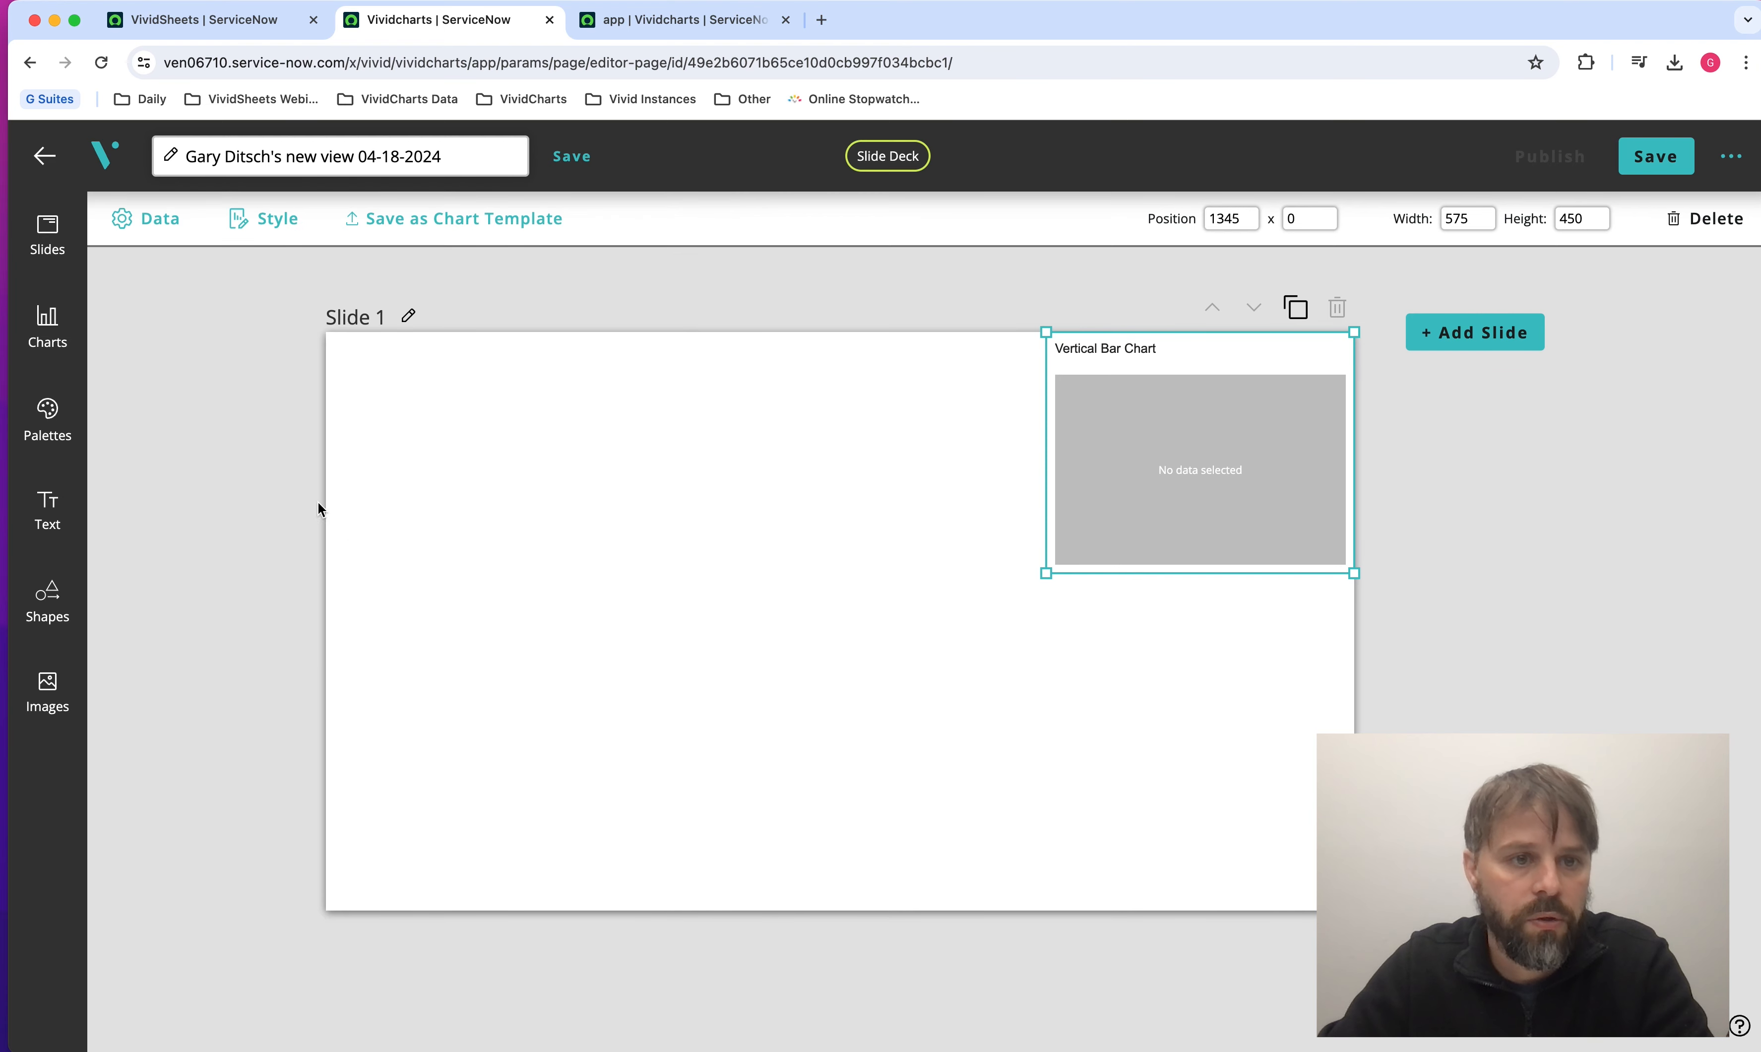
# Add a Percentage Score chart to the slide and check whether it supports VividSheets as a data source.
pyautogui.click(47, 328)
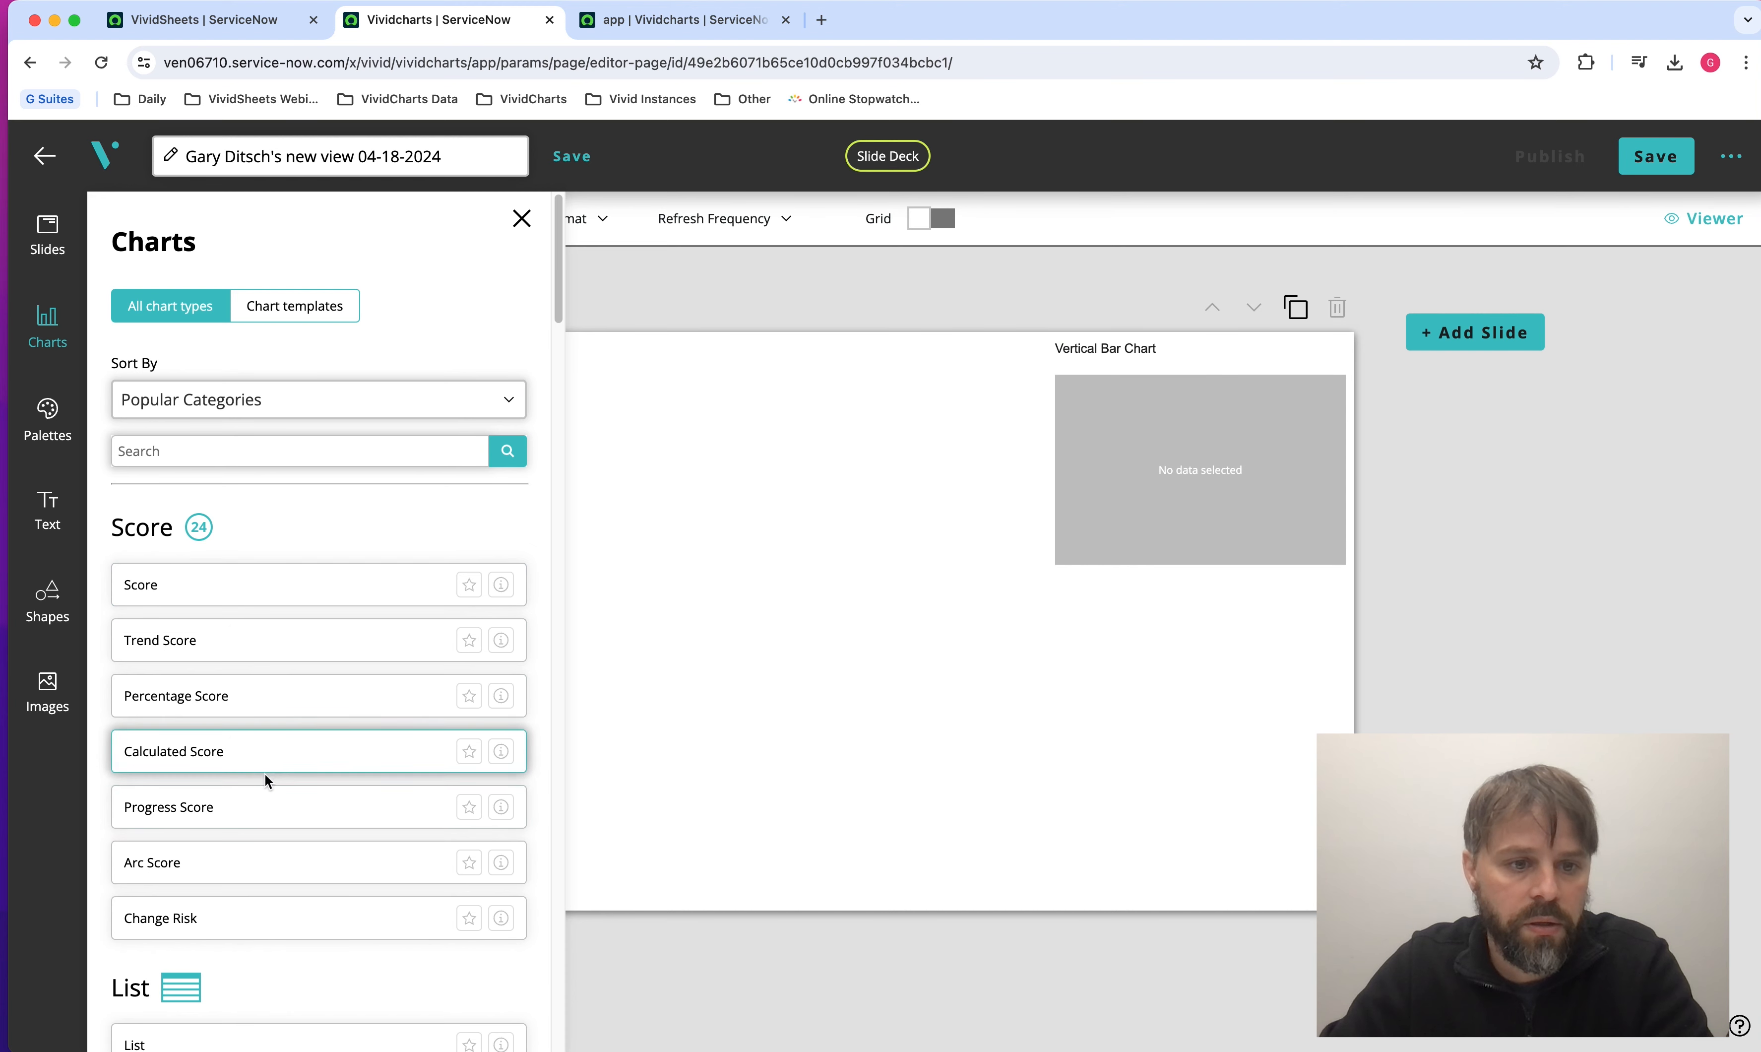
pyautogui.click(221, 700)
pyautogui.click(216, 343)
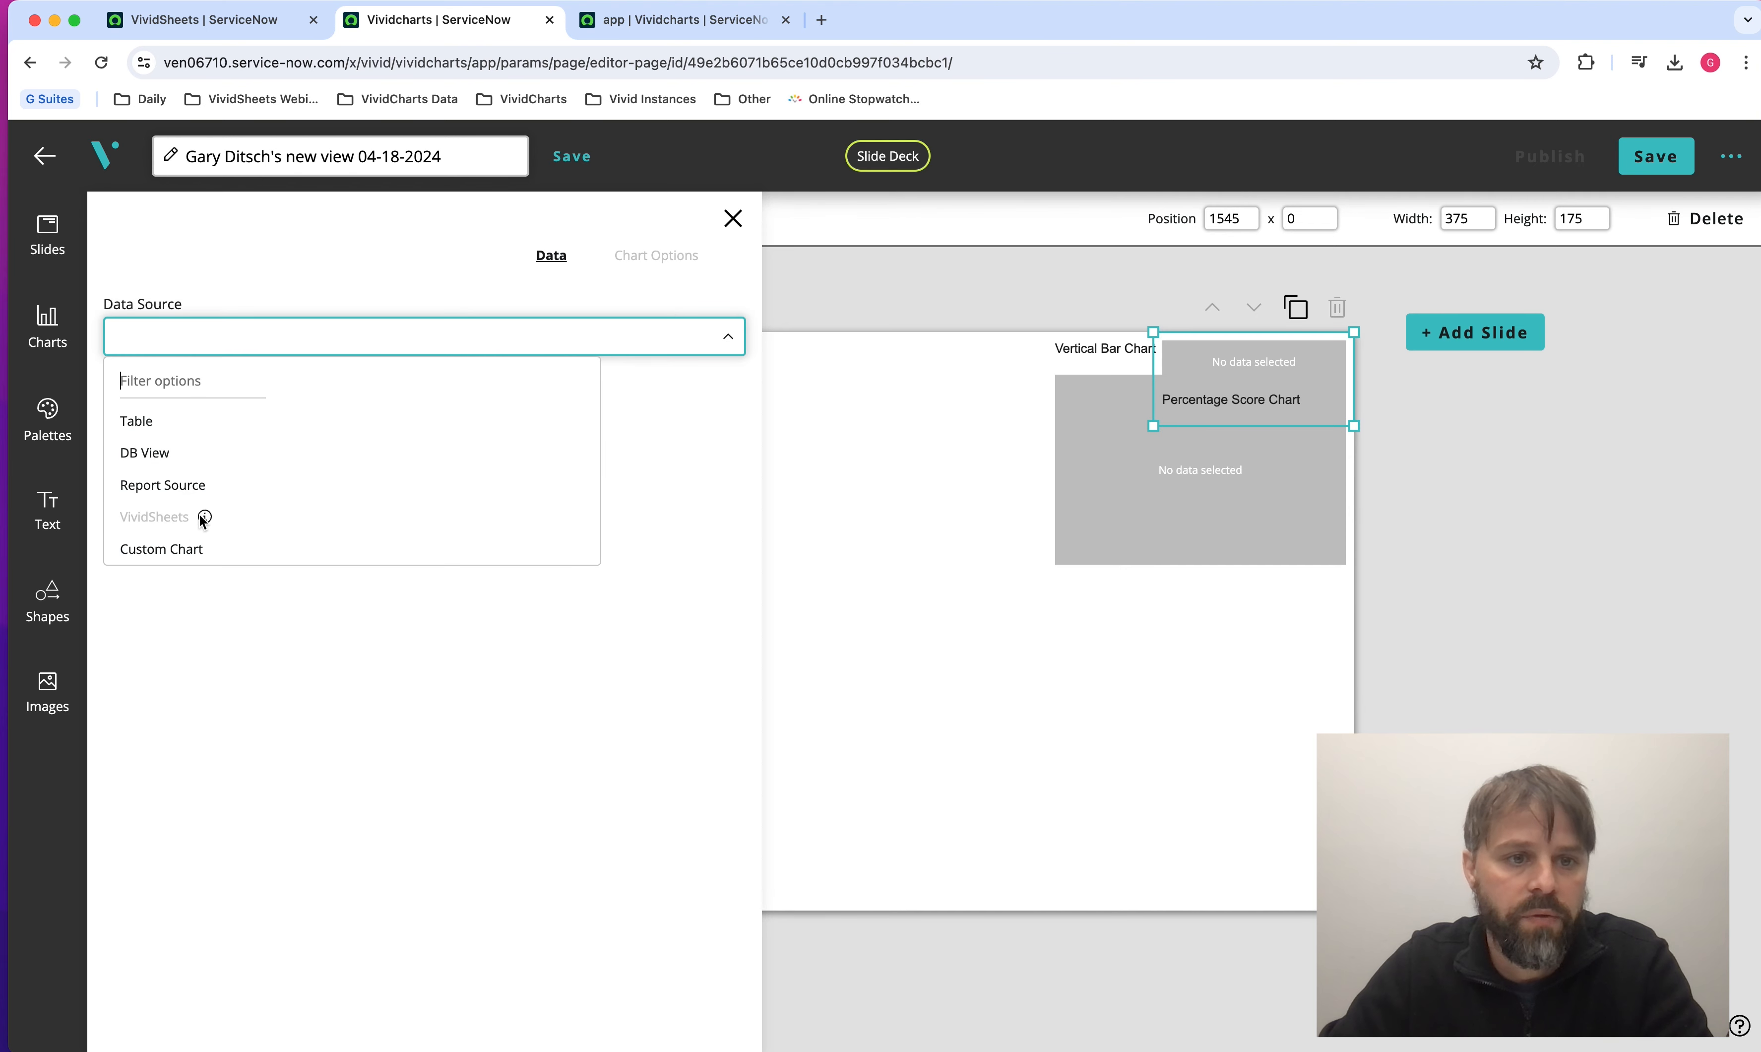
pyautogui.moveTo(206, 520)
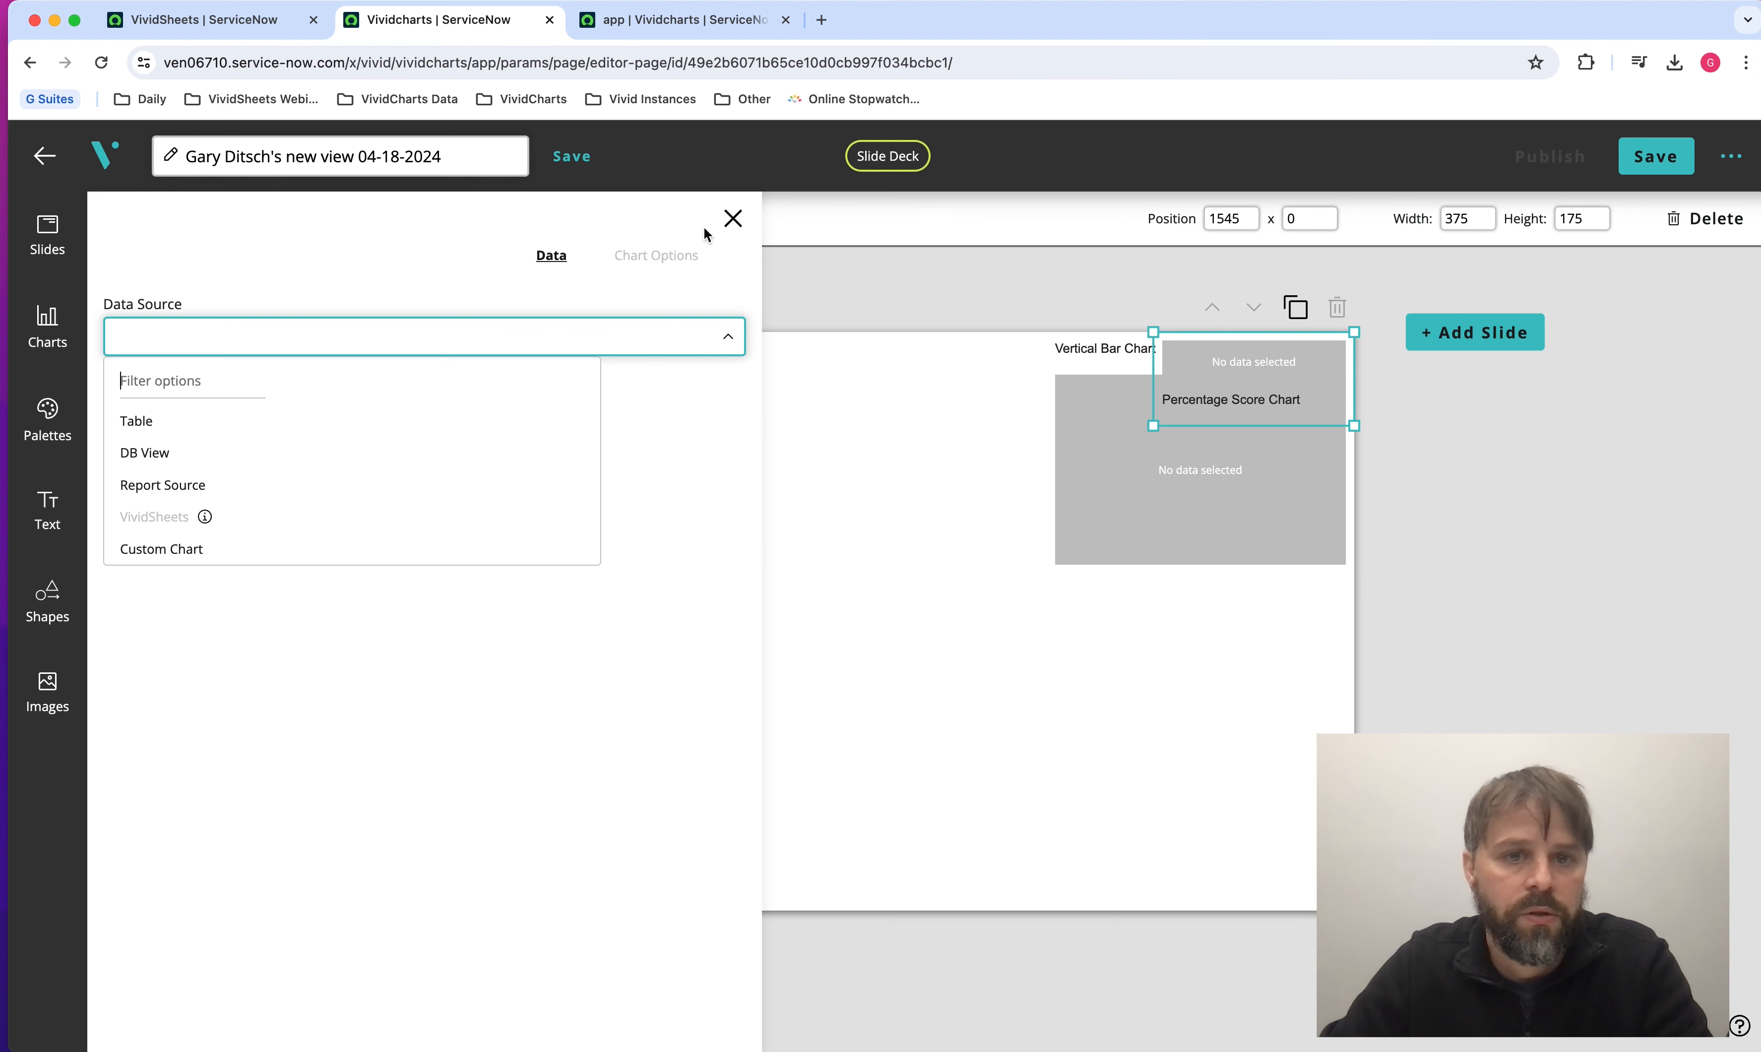
pyautogui.click(729, 223)
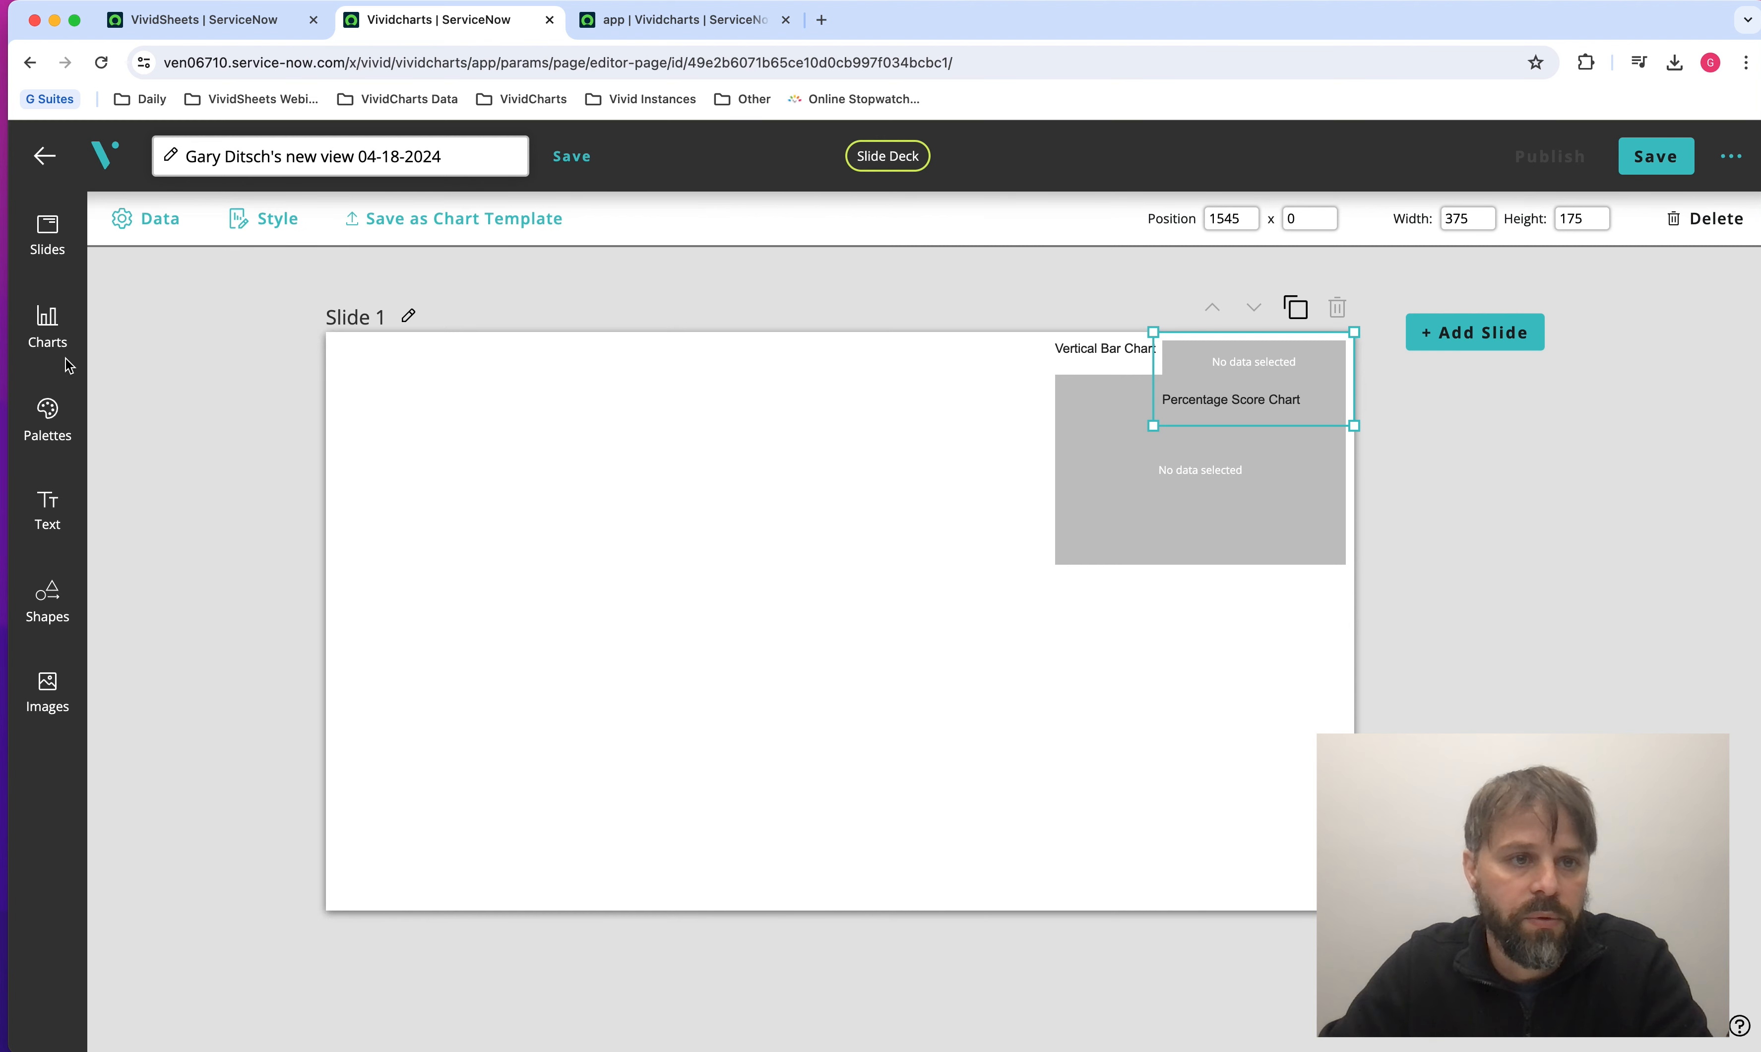
pyautogui.click(48, 322)
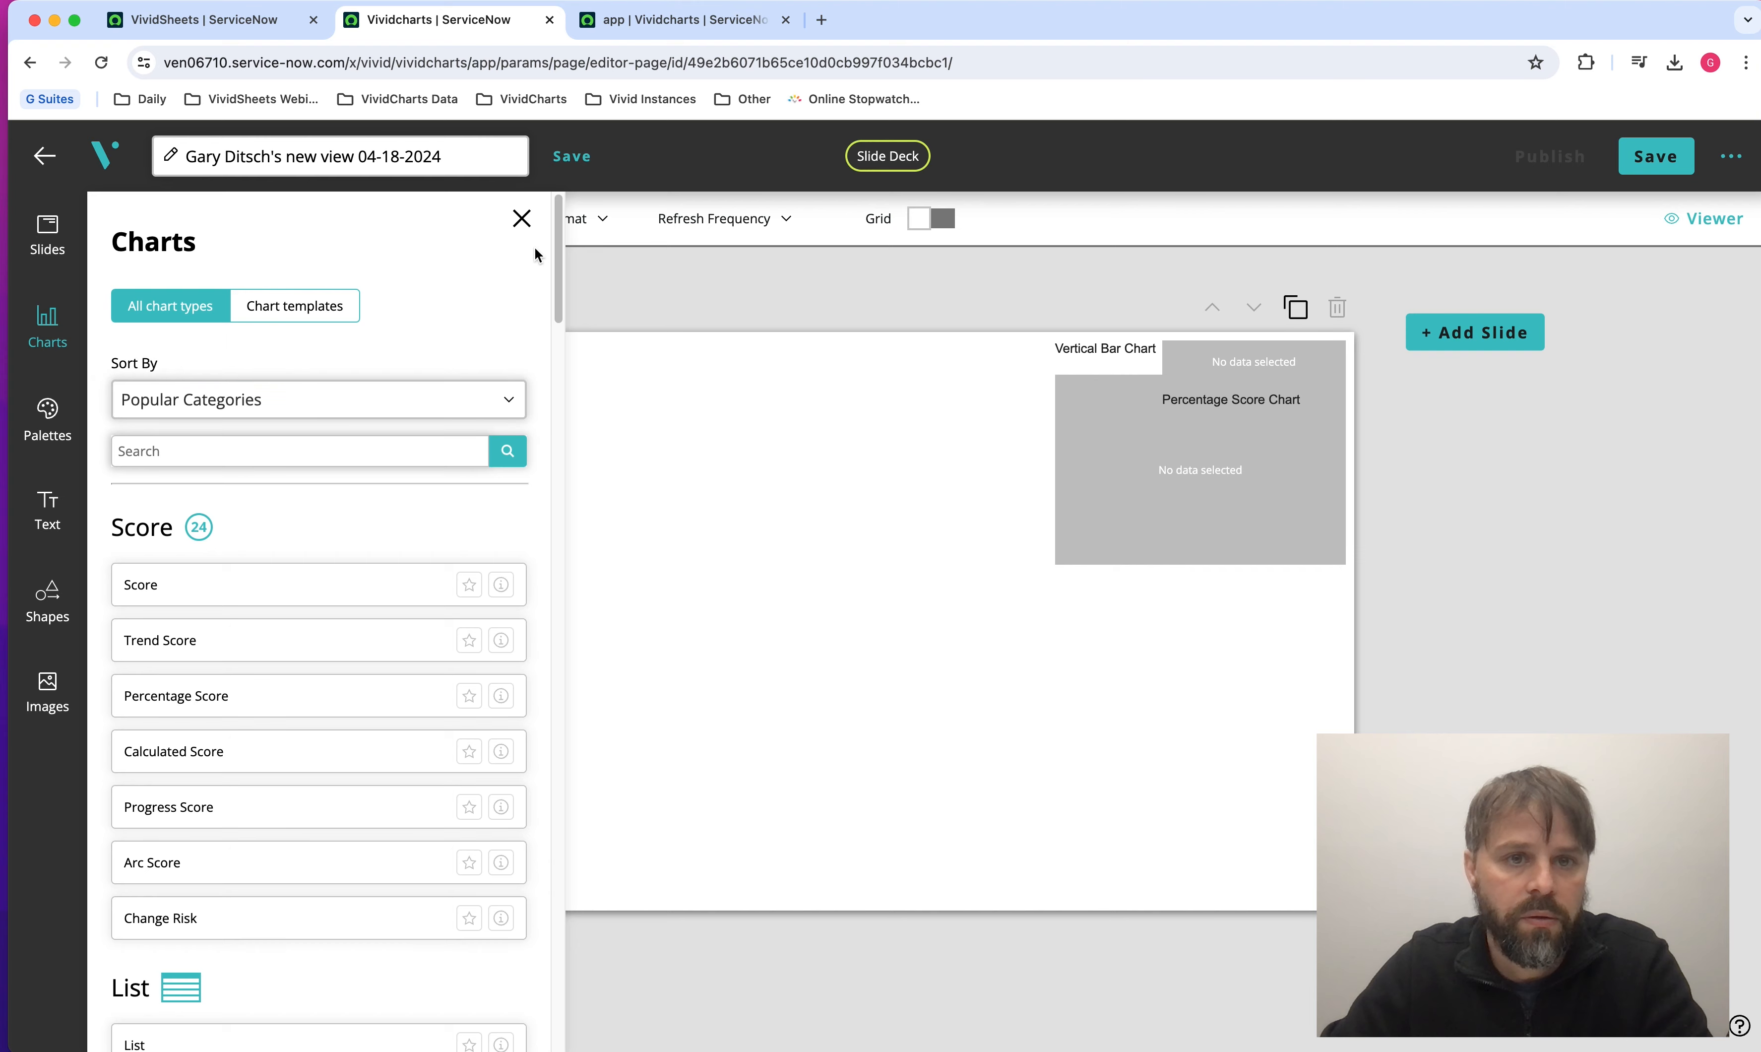
pyautogui.click(523, 219)
# Delete the Percentage Score and Vertical Bar charts from the slide.
pyautogui.click(1179, 396)
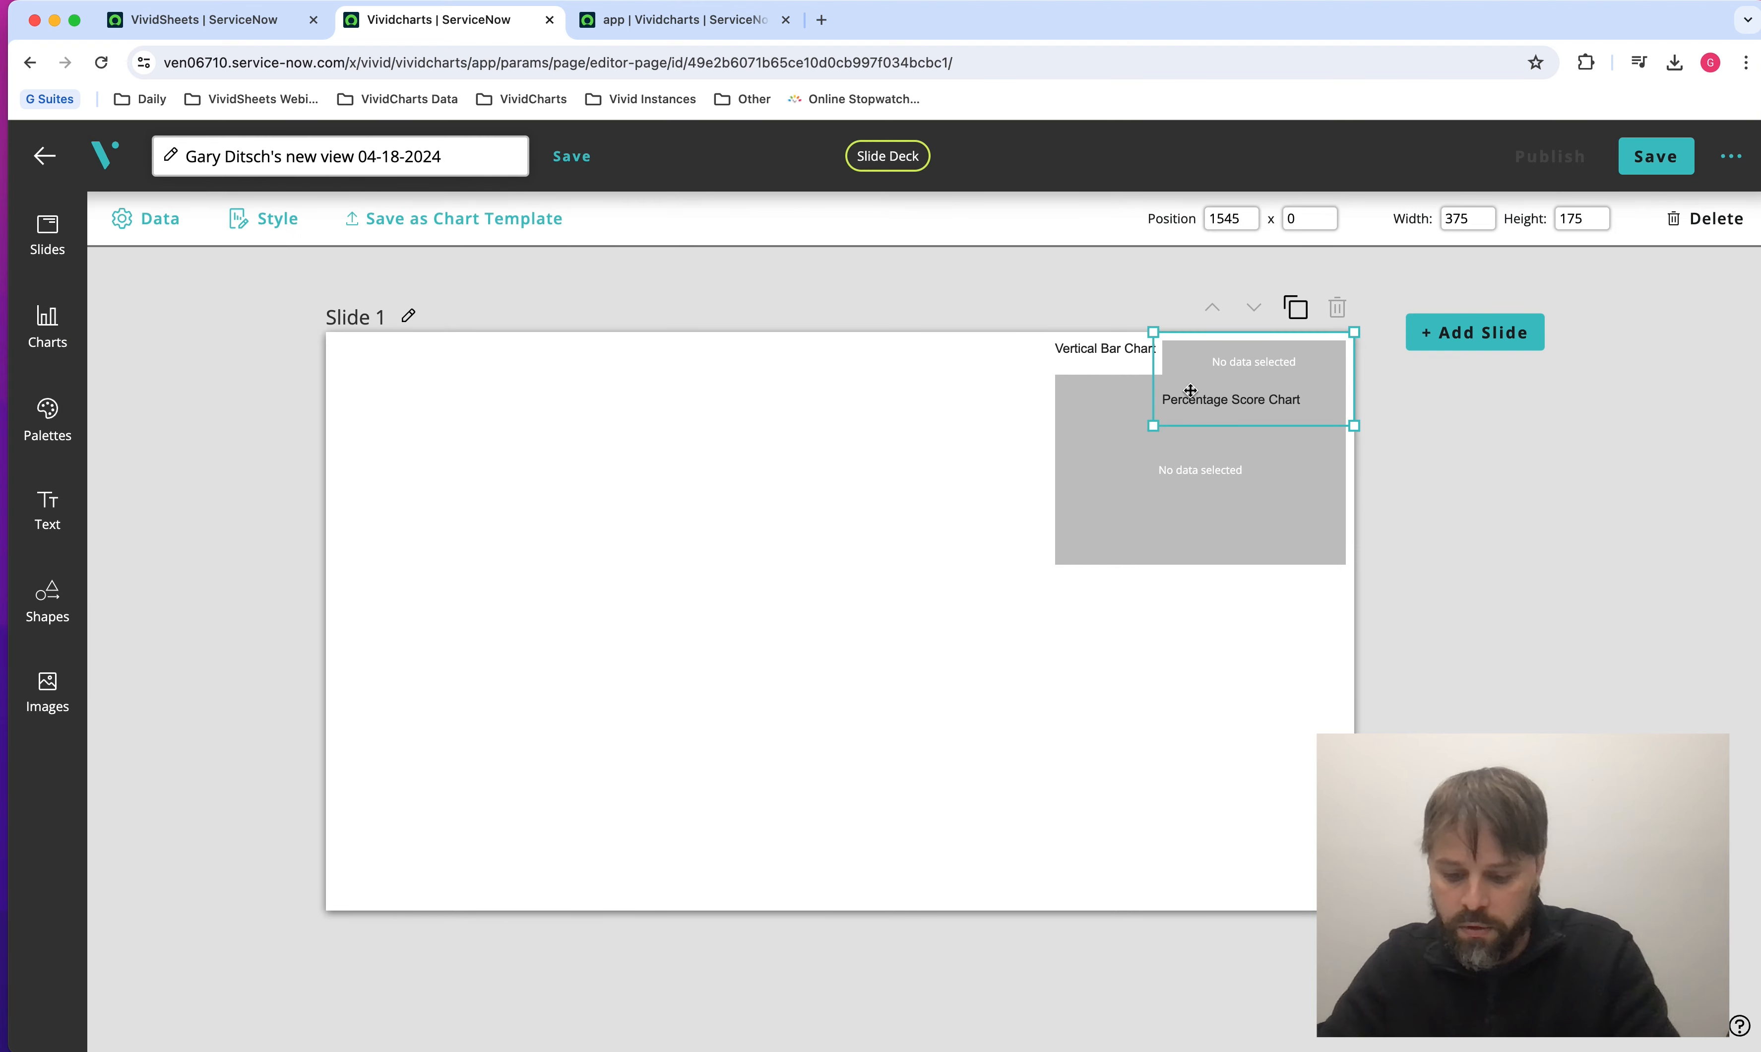
pyautogui.press('Delete')
pyautogui.click(1043, 645)
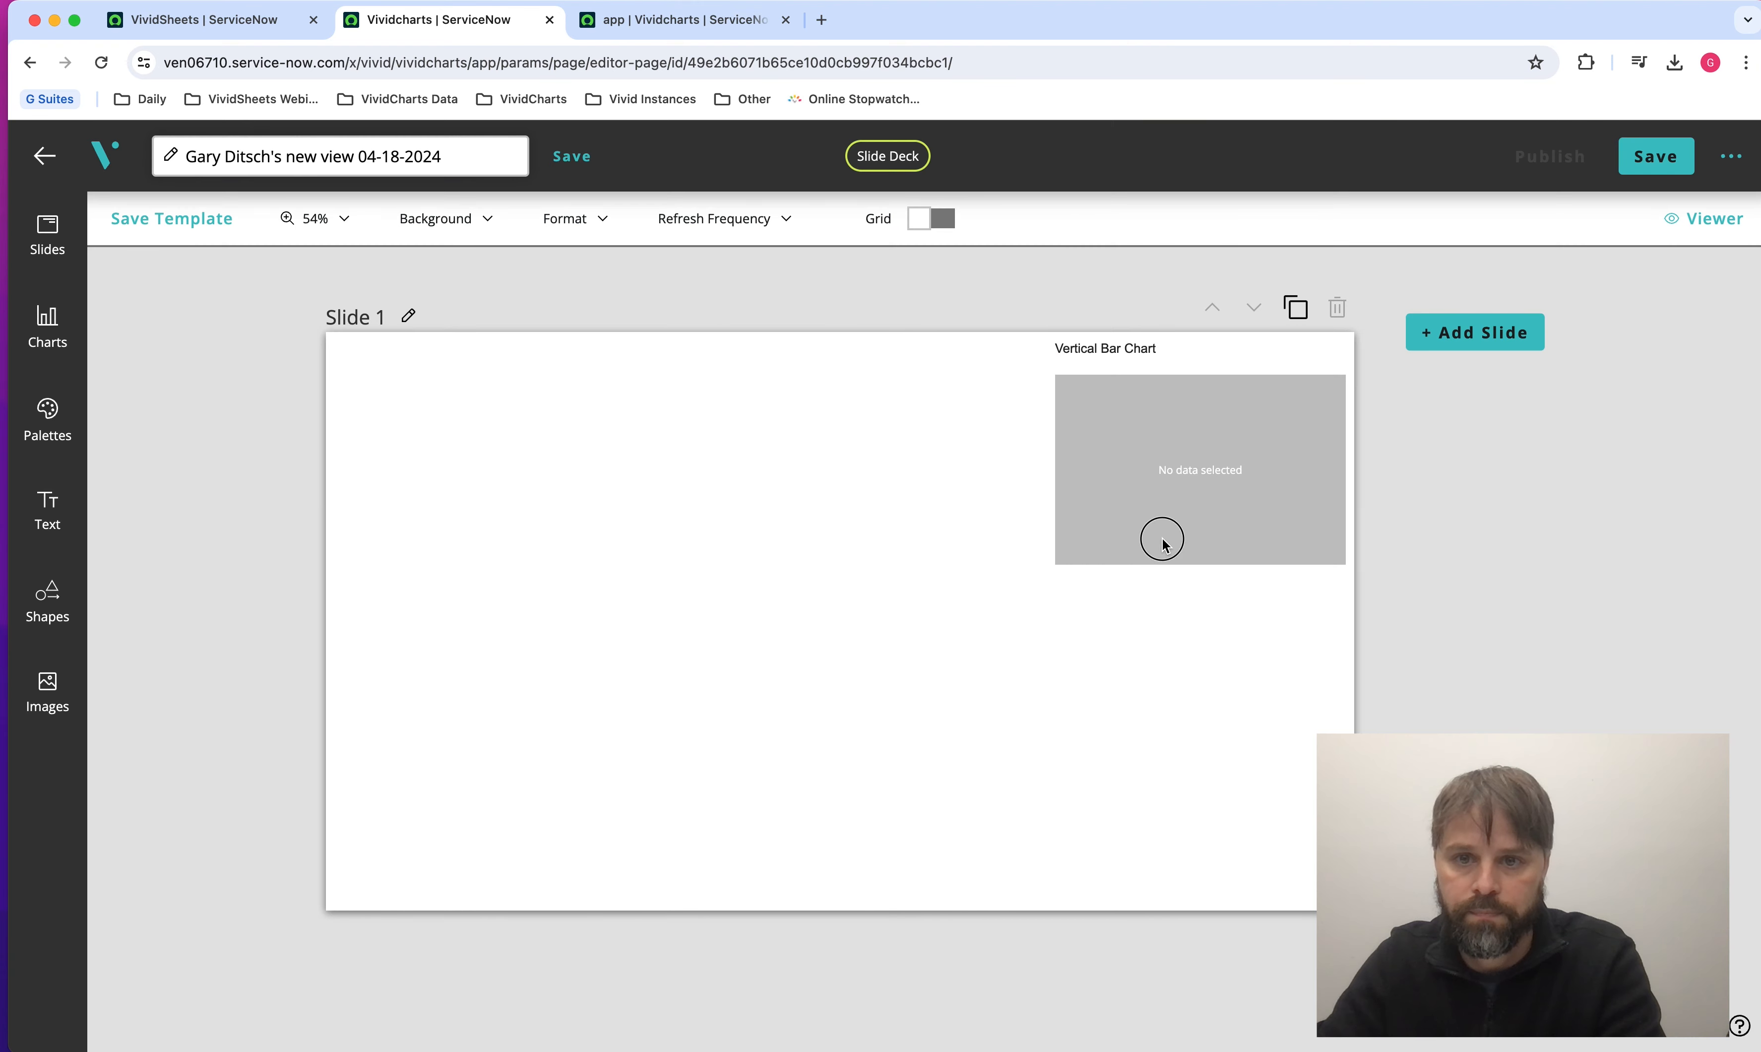
pyautogui.click(1162, 546)
pyautogui.press('Delete')
pyautogui.click(1036, 638)
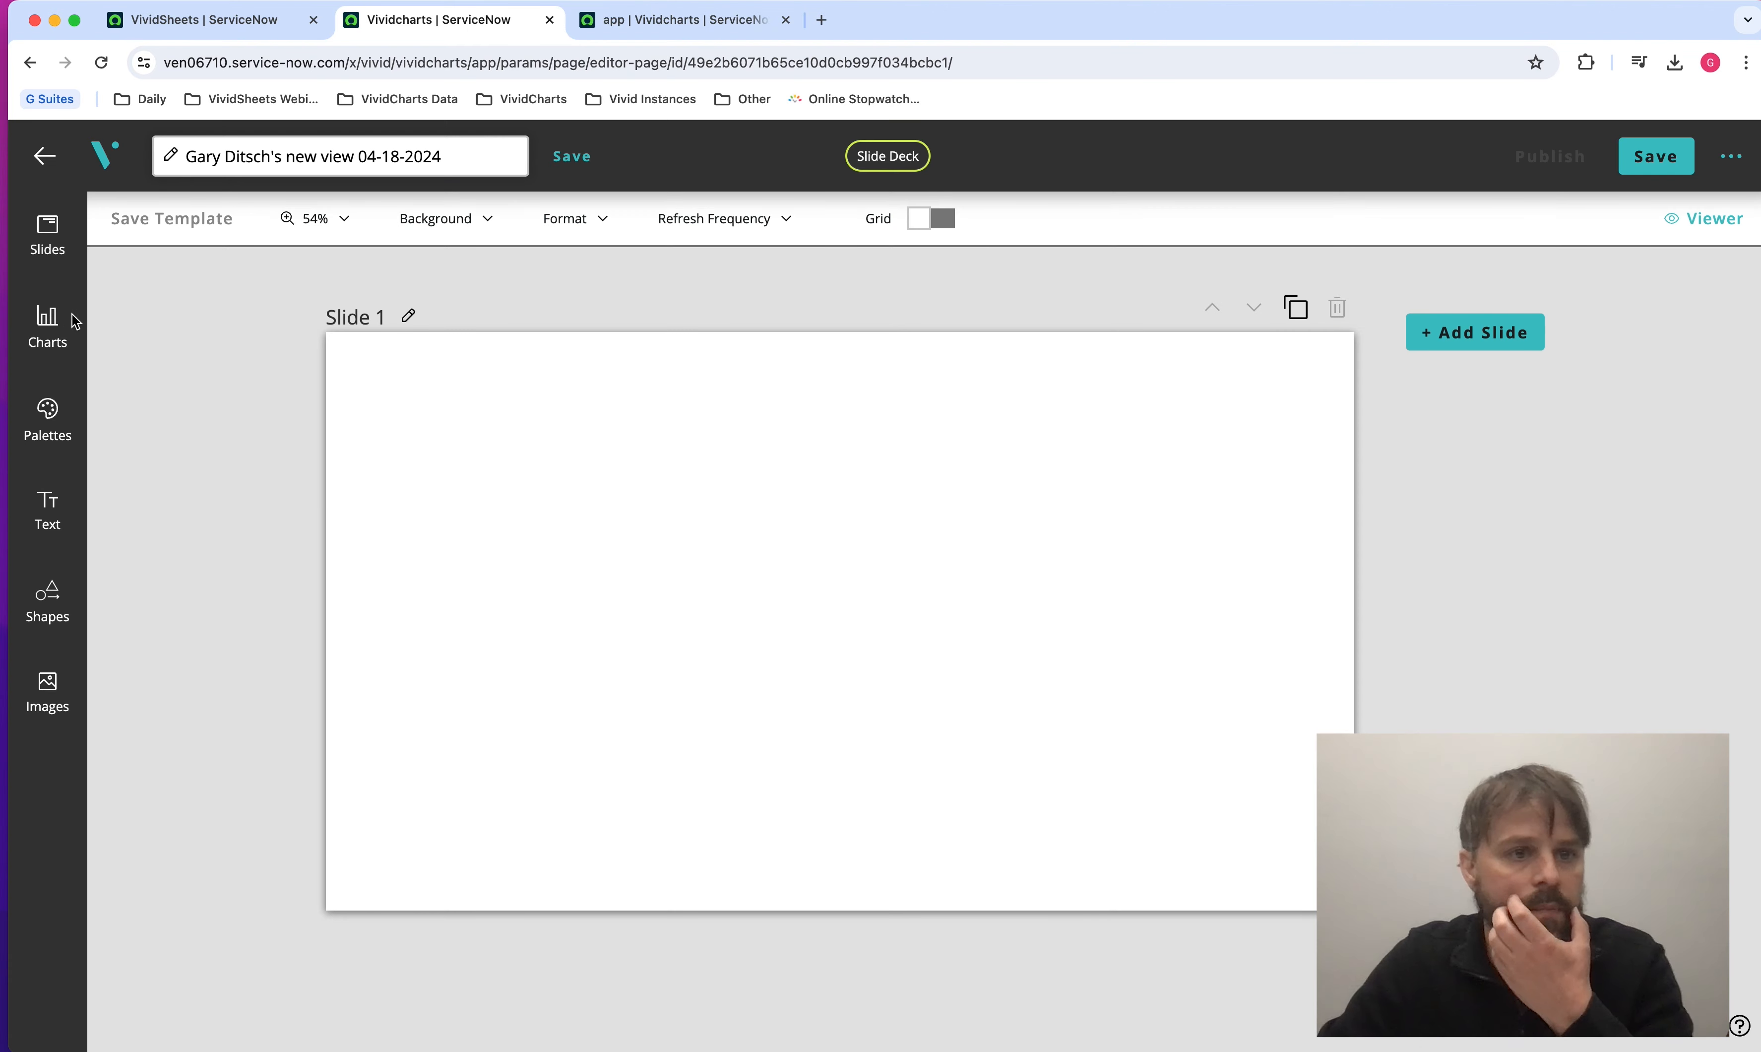
# Add a Vertical Bar chart to the empty slide with VividSheets as its data source.
pyautogui.click(47, 322)
pyautogui.click(232, 451)
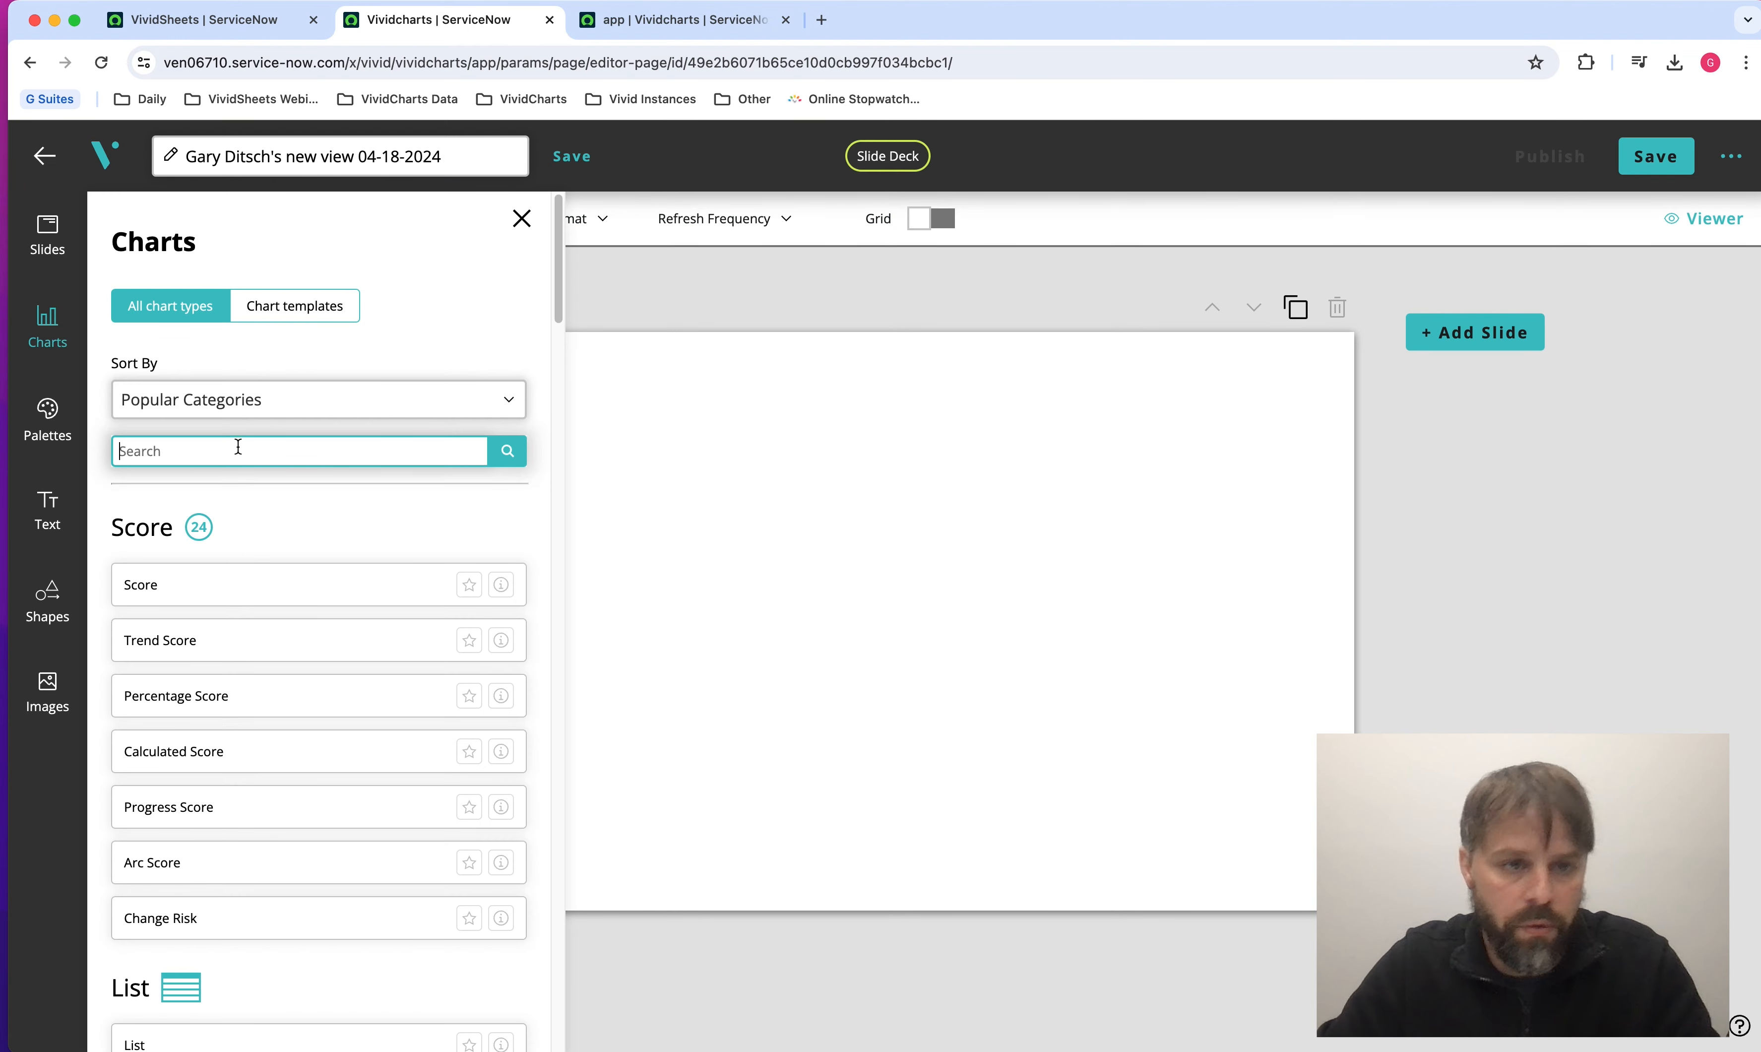
pyautogui.write('vert')
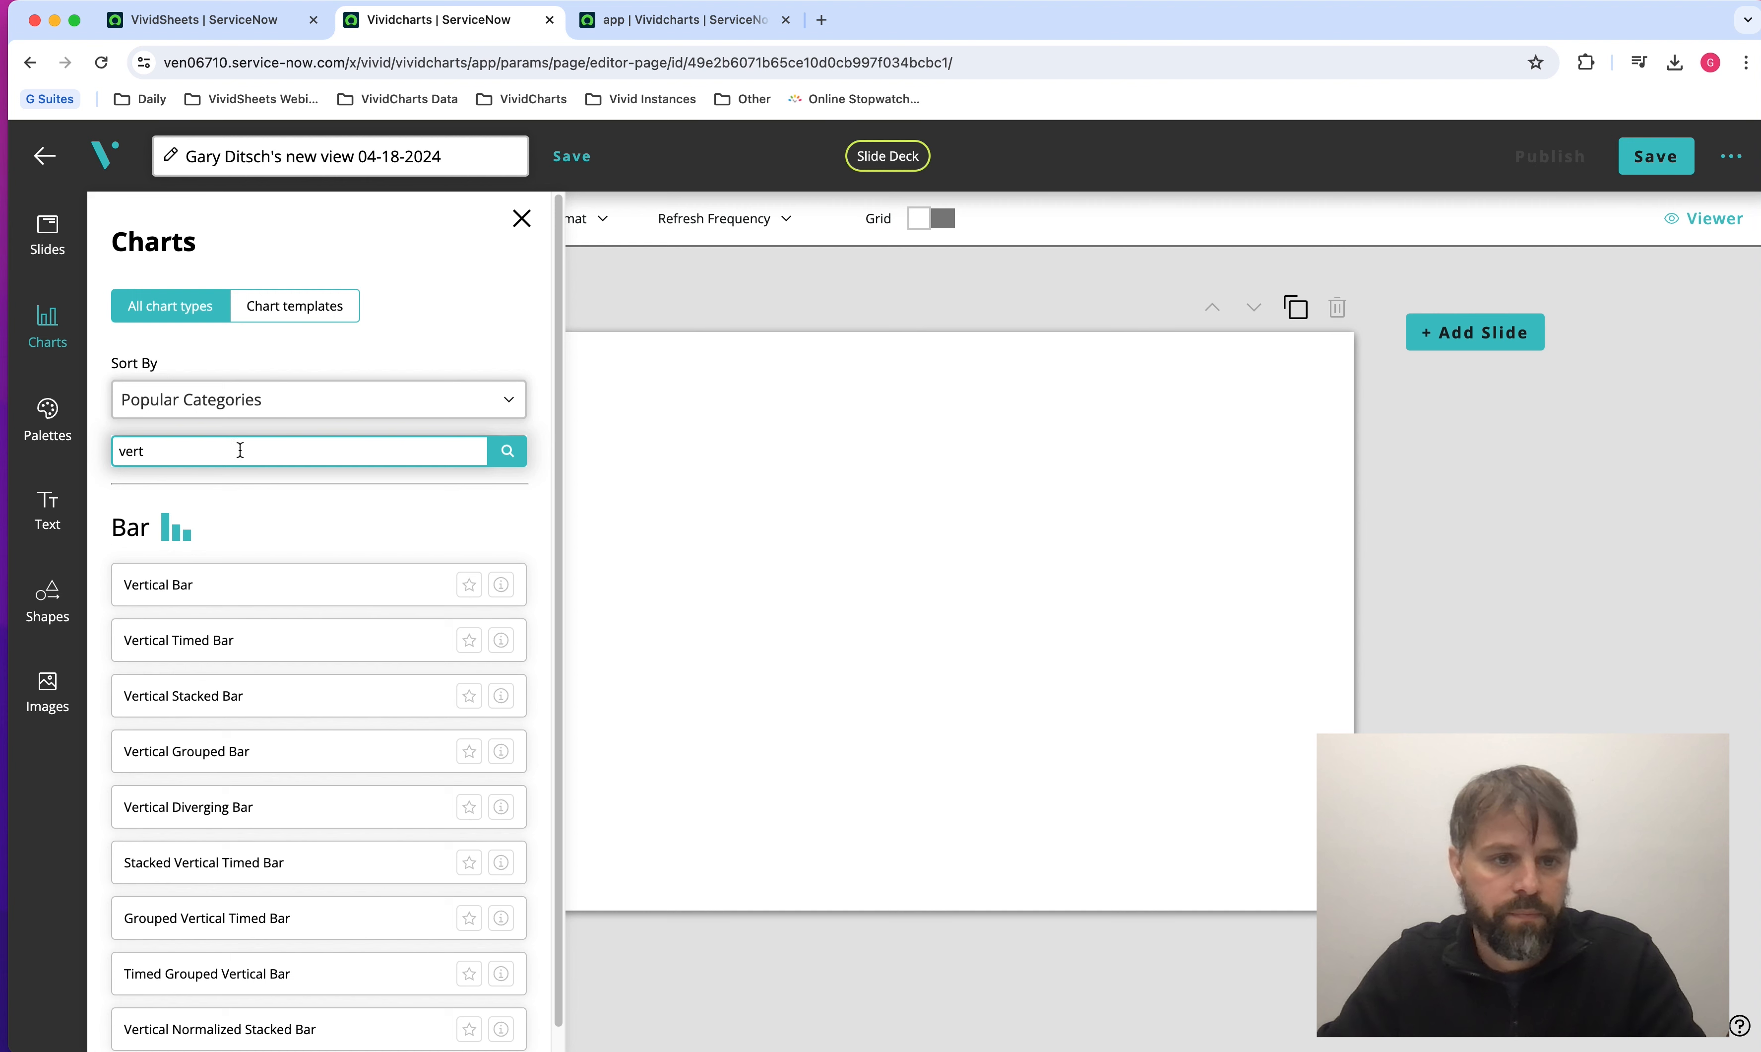
pyautogui.click(247, 592)
pyautogui.click(236, 339)
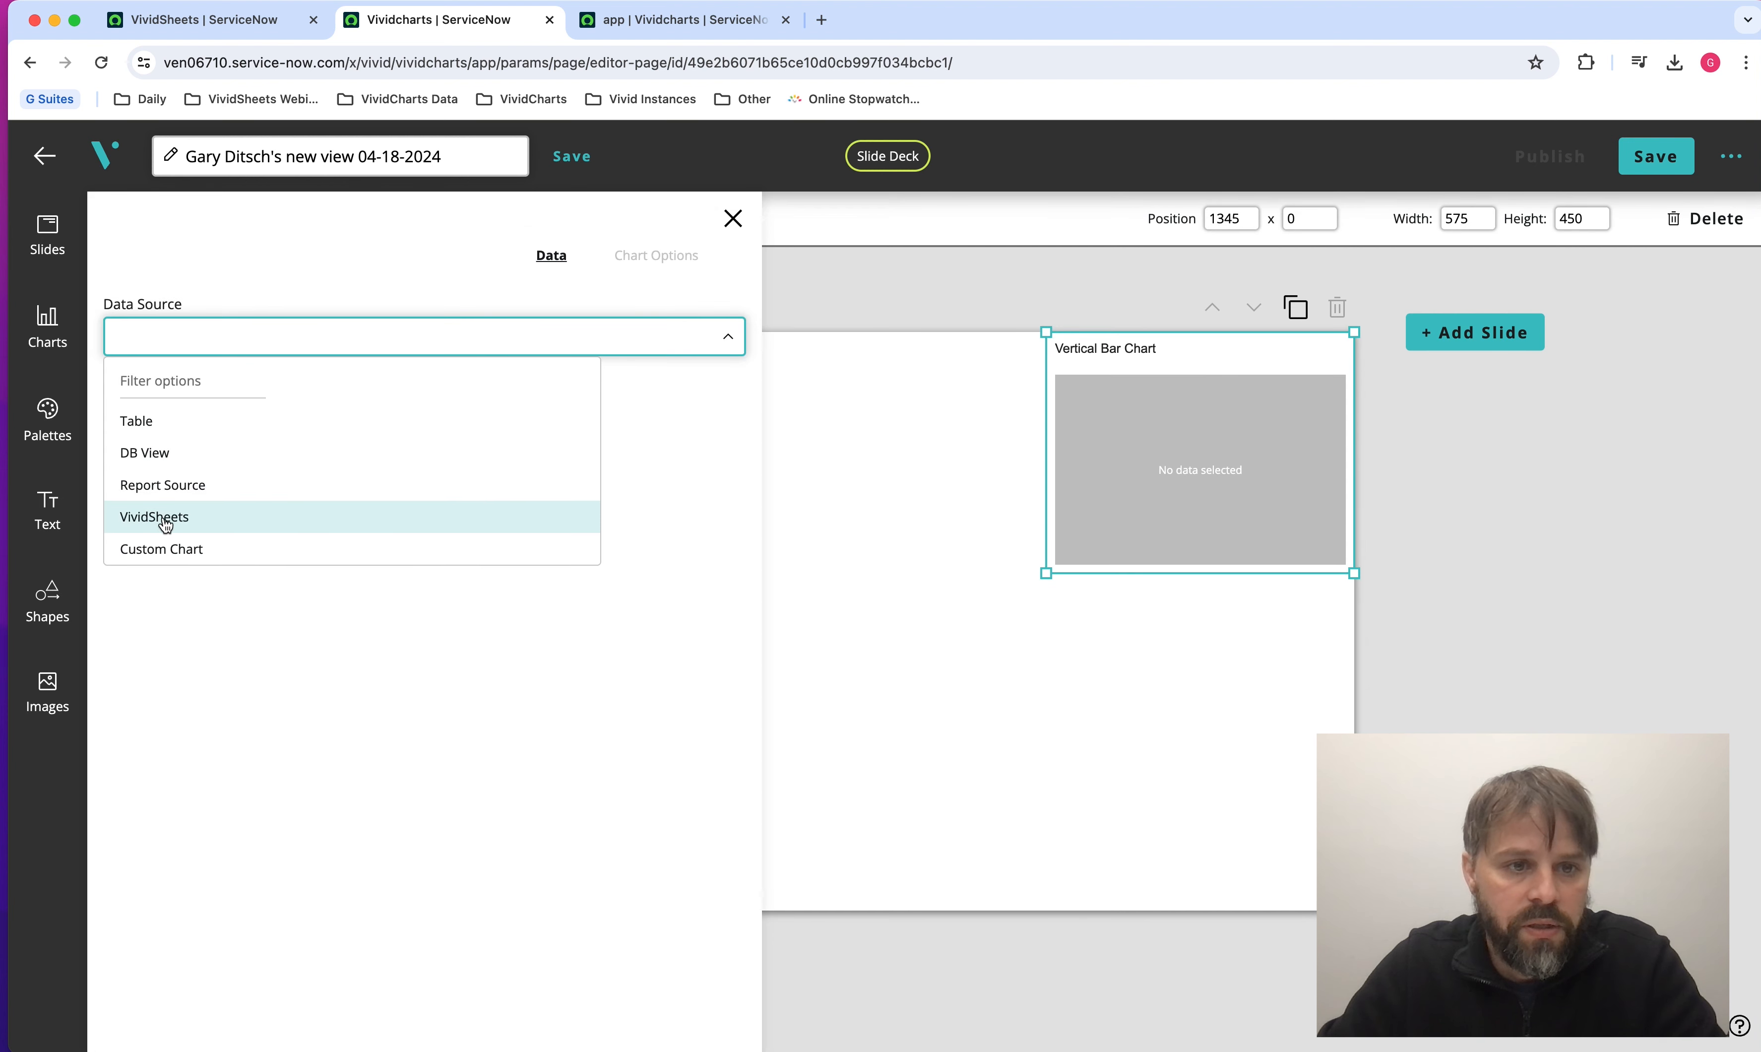
pyautogui.click(169, 520)
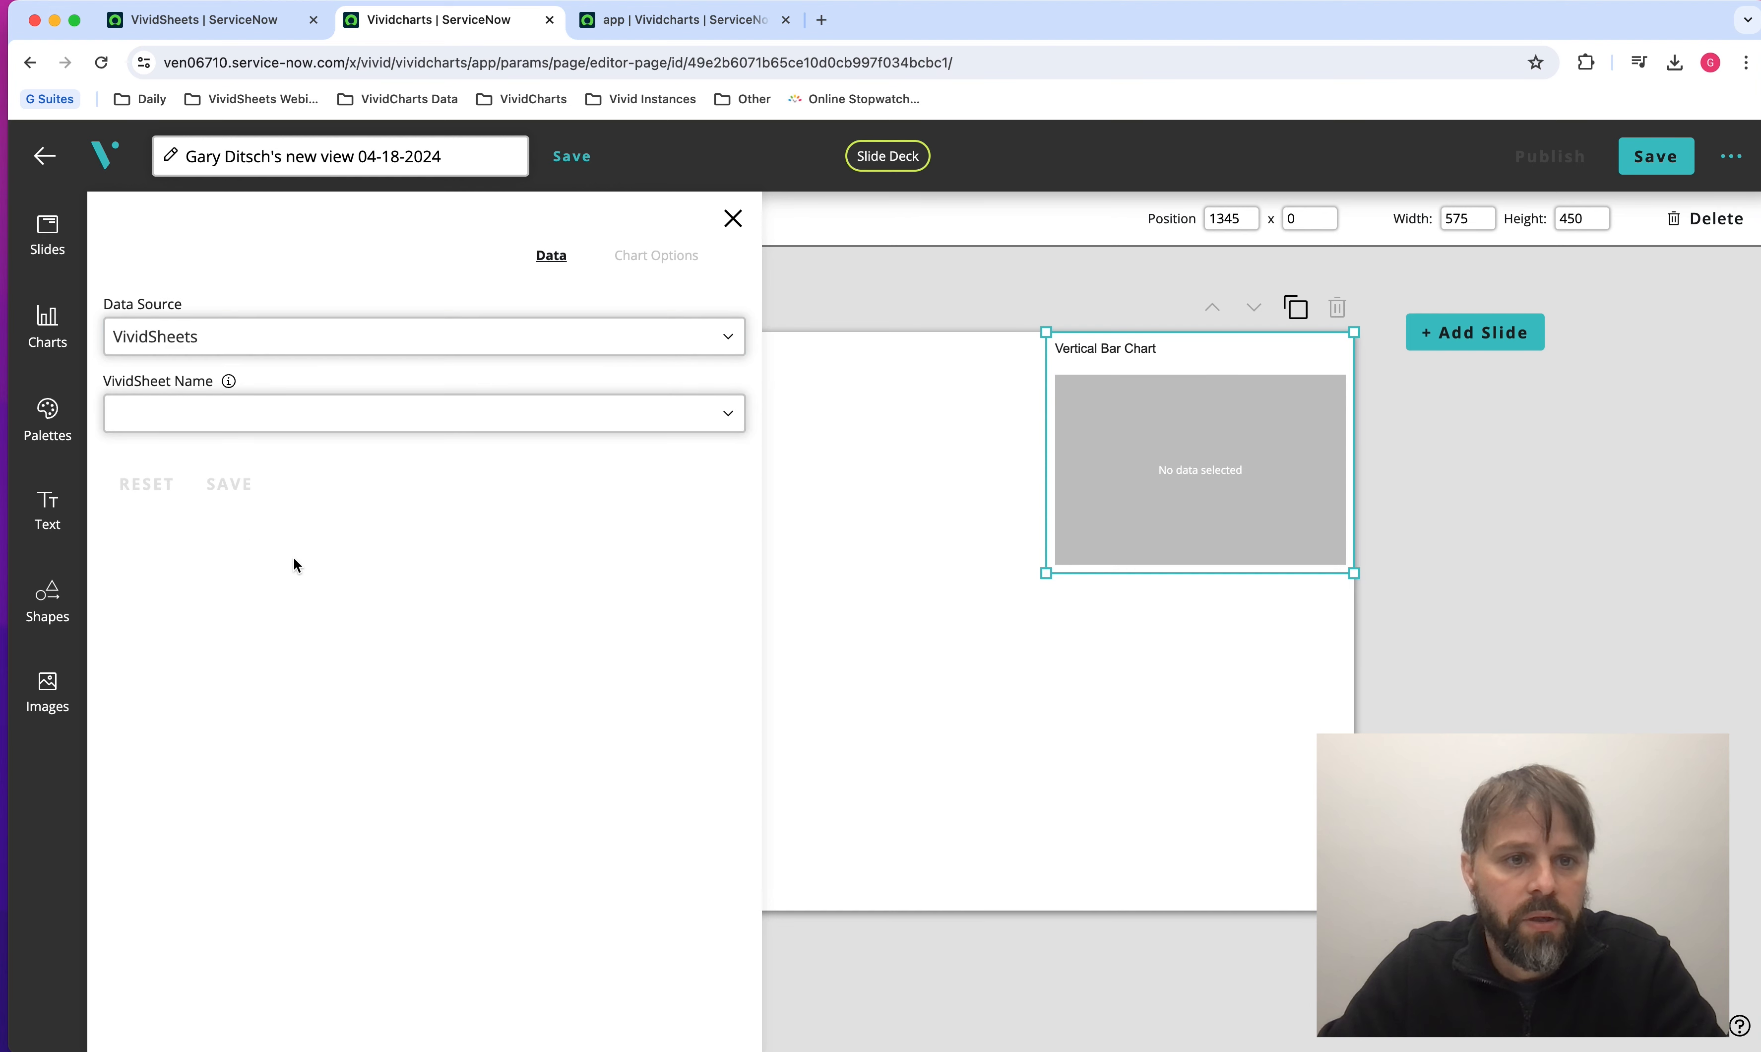
# Choose the Demo Data Source sheet for the bar chart and open the linked sheet to check its cell ranges.
pyautogui.click(303, 424)
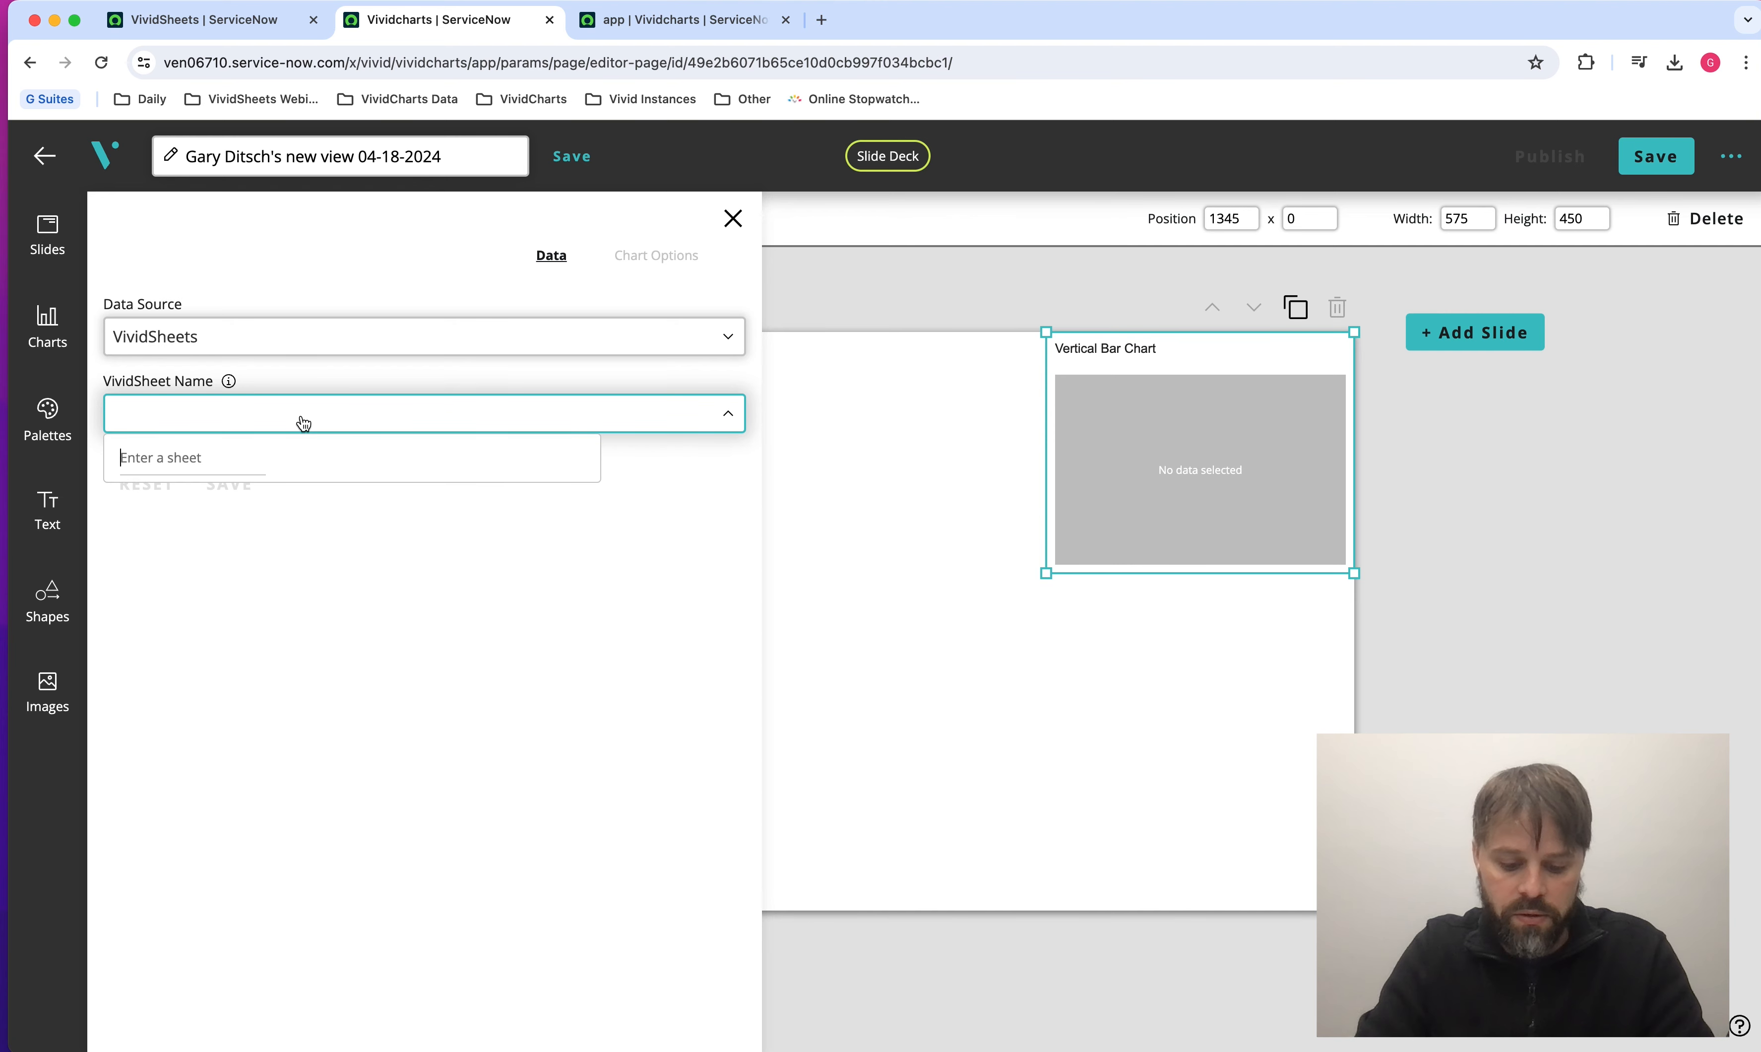
pyautogui.write('ga')
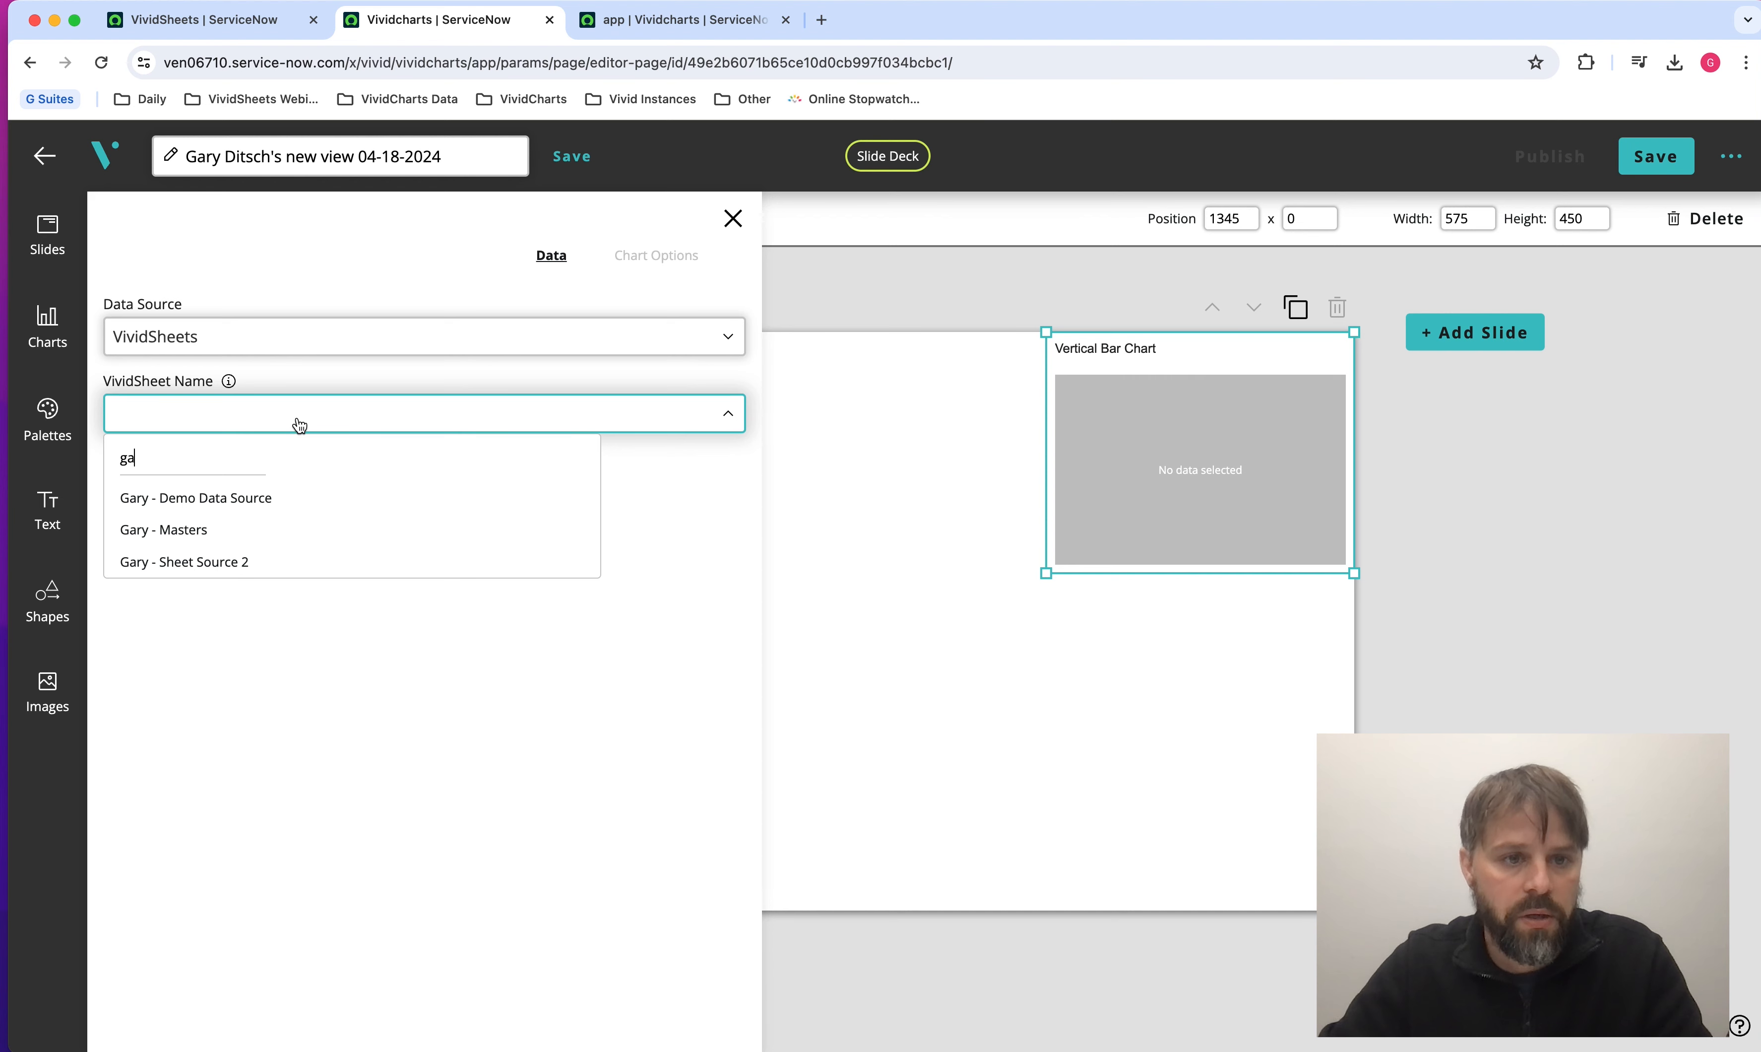
pyautogui.click(182, 500)
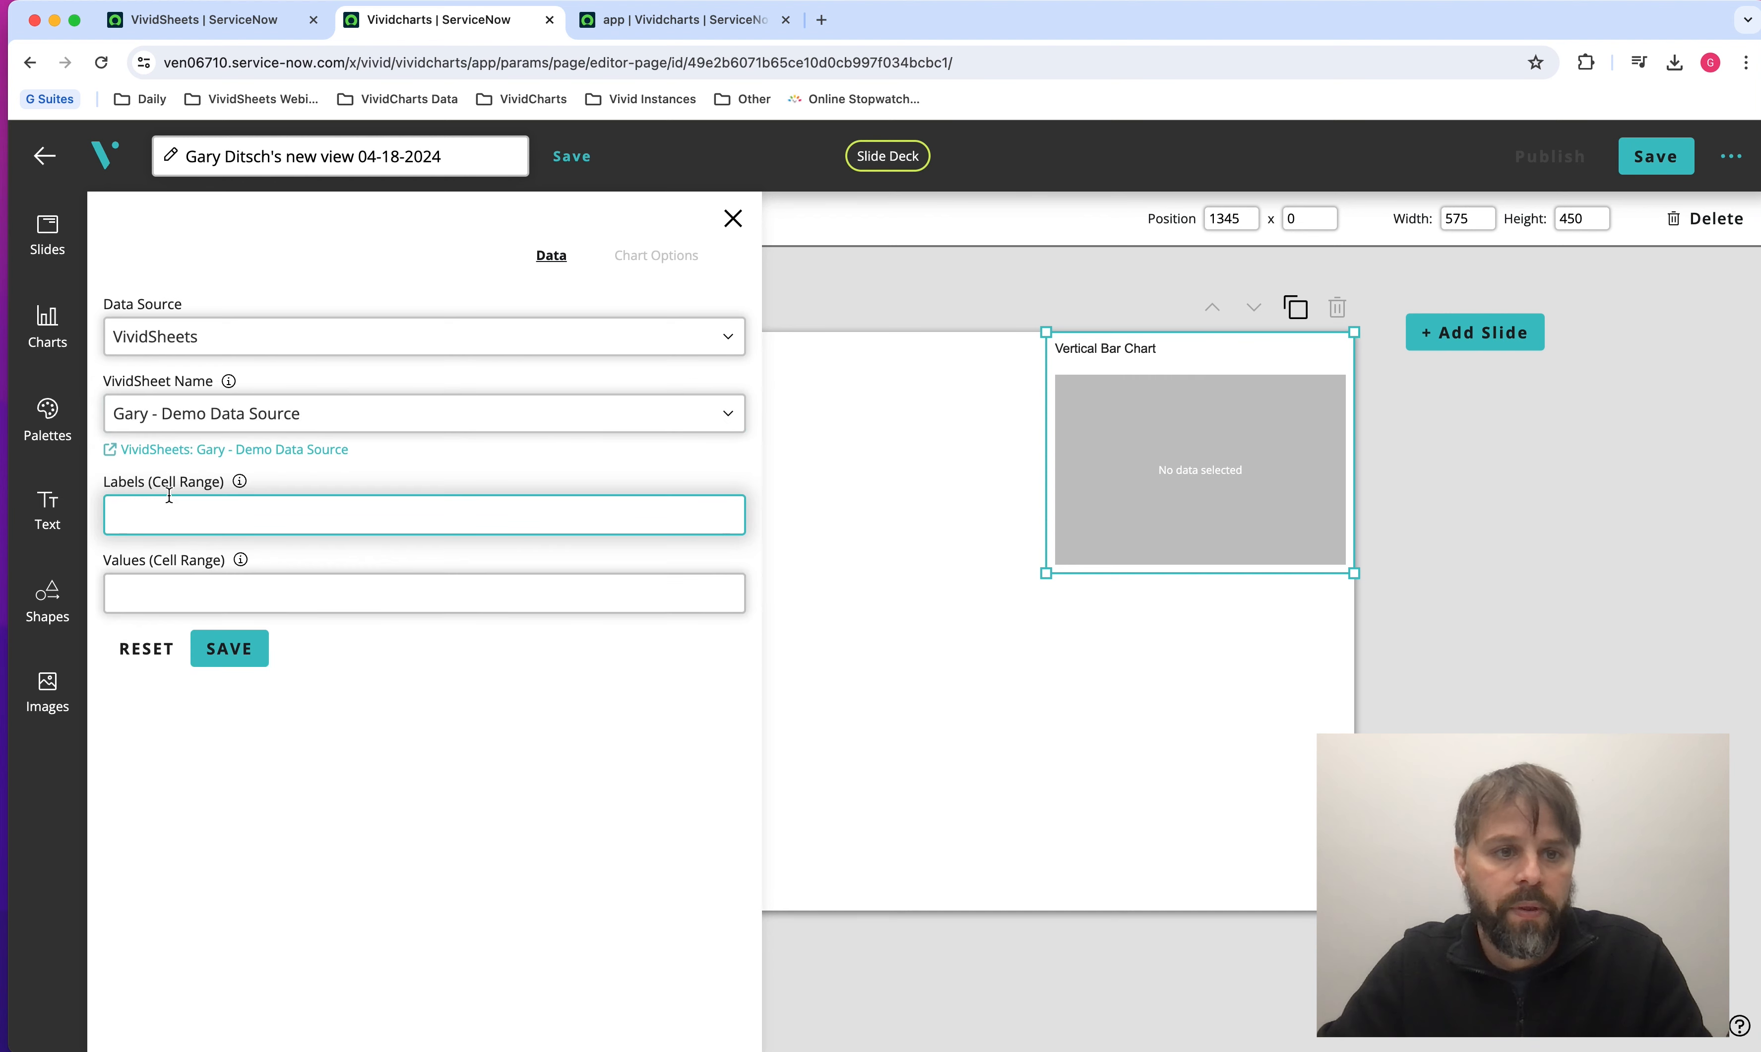
pyautogui.click(146, 496)
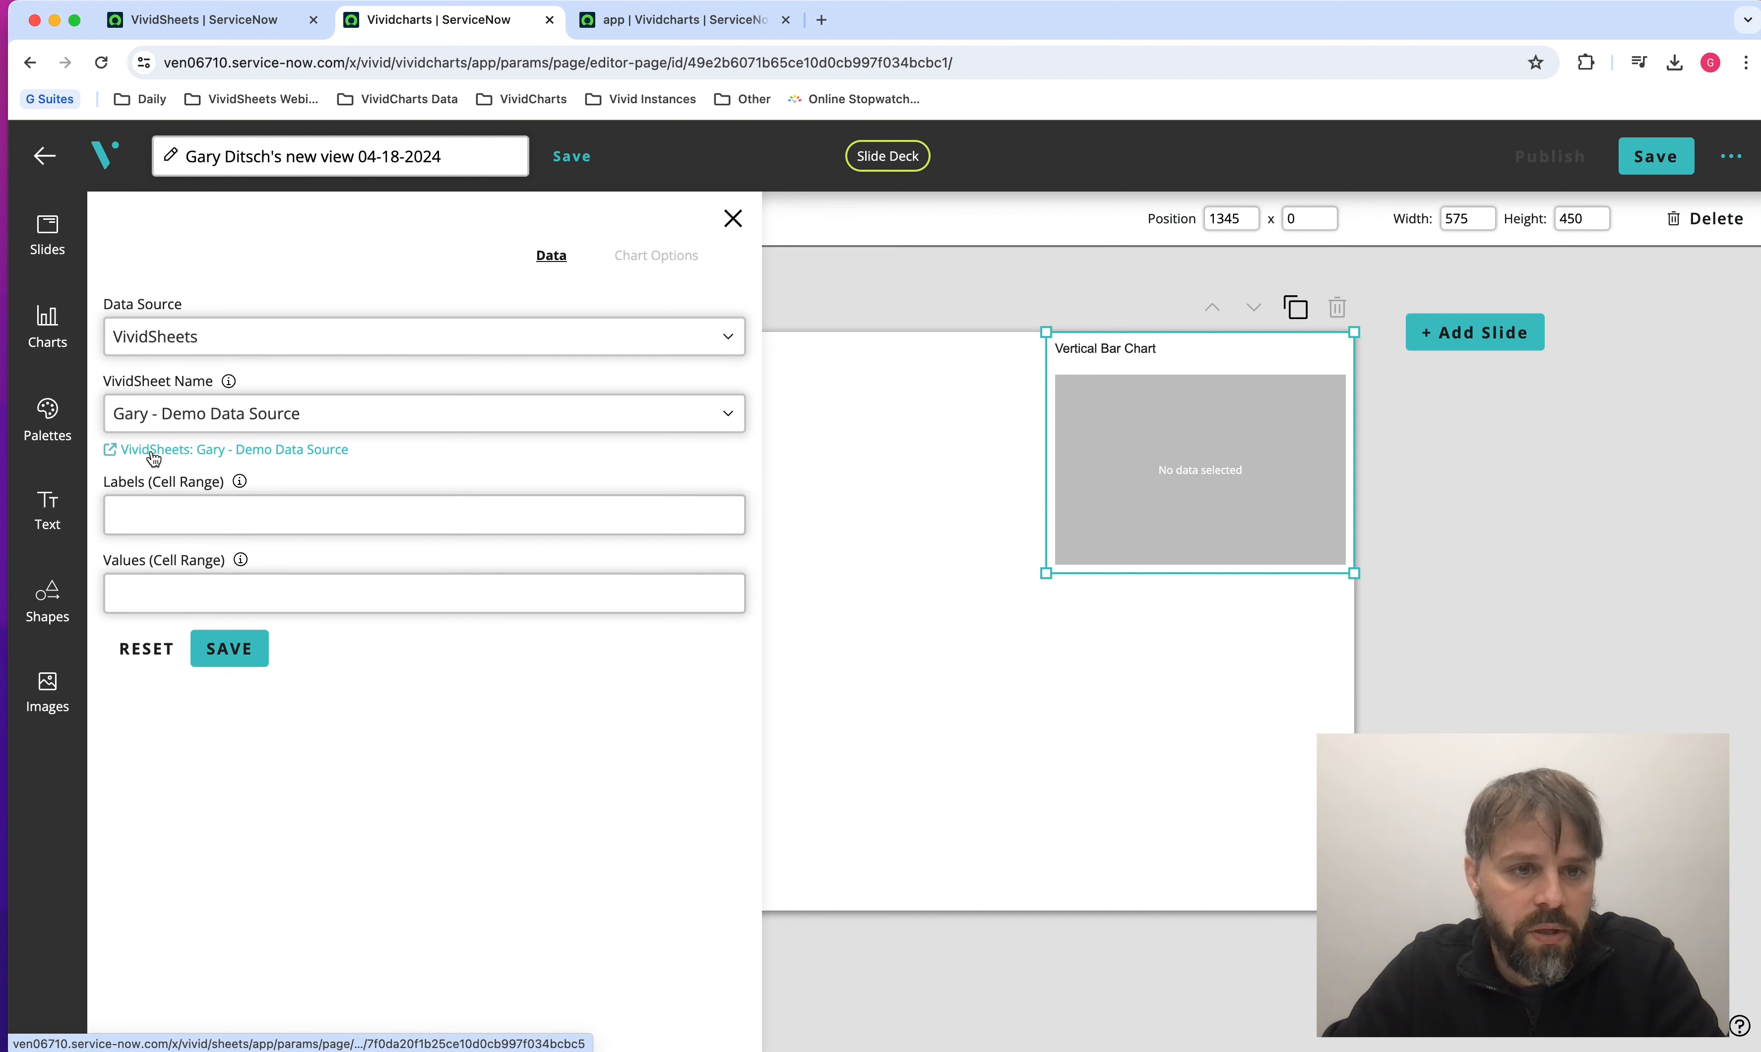
pyautogui.click(197, 453)
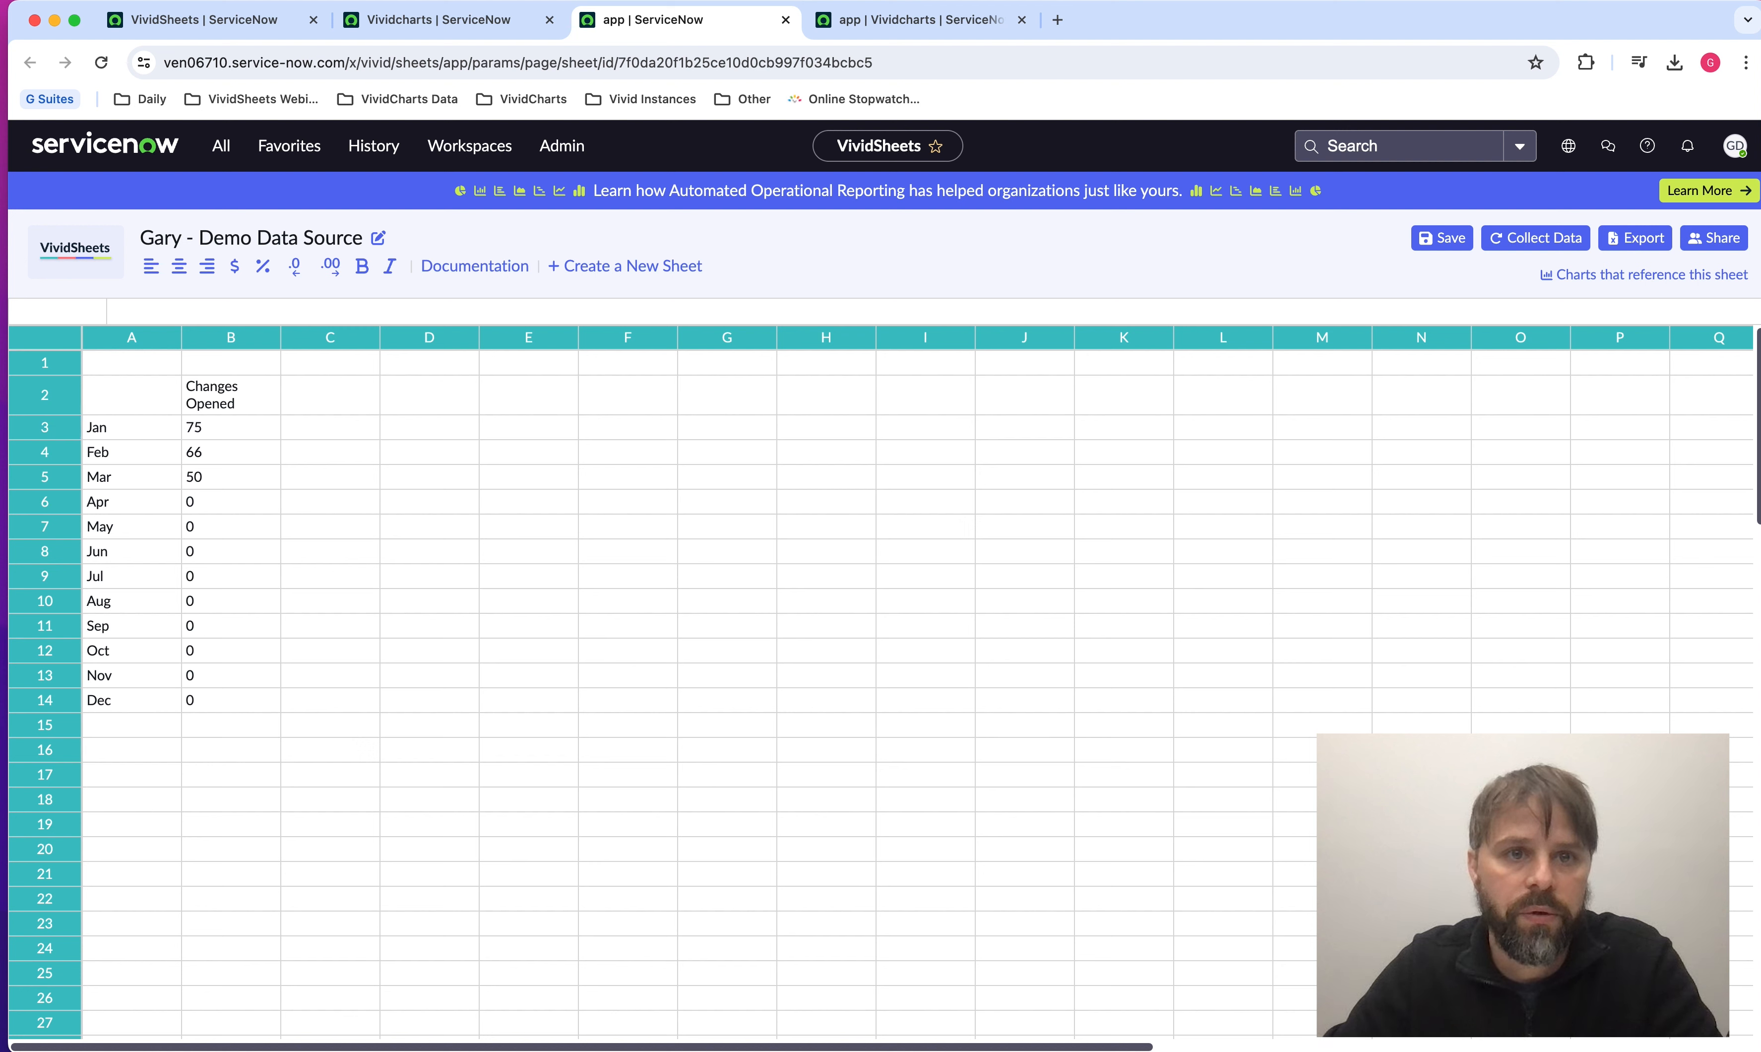
pyautogui.click(483, 22)
# Set the bar chart's labels range to A3:A14 and values range to B3:B14, and save the data settings.
pyautogui.click(303, 508)
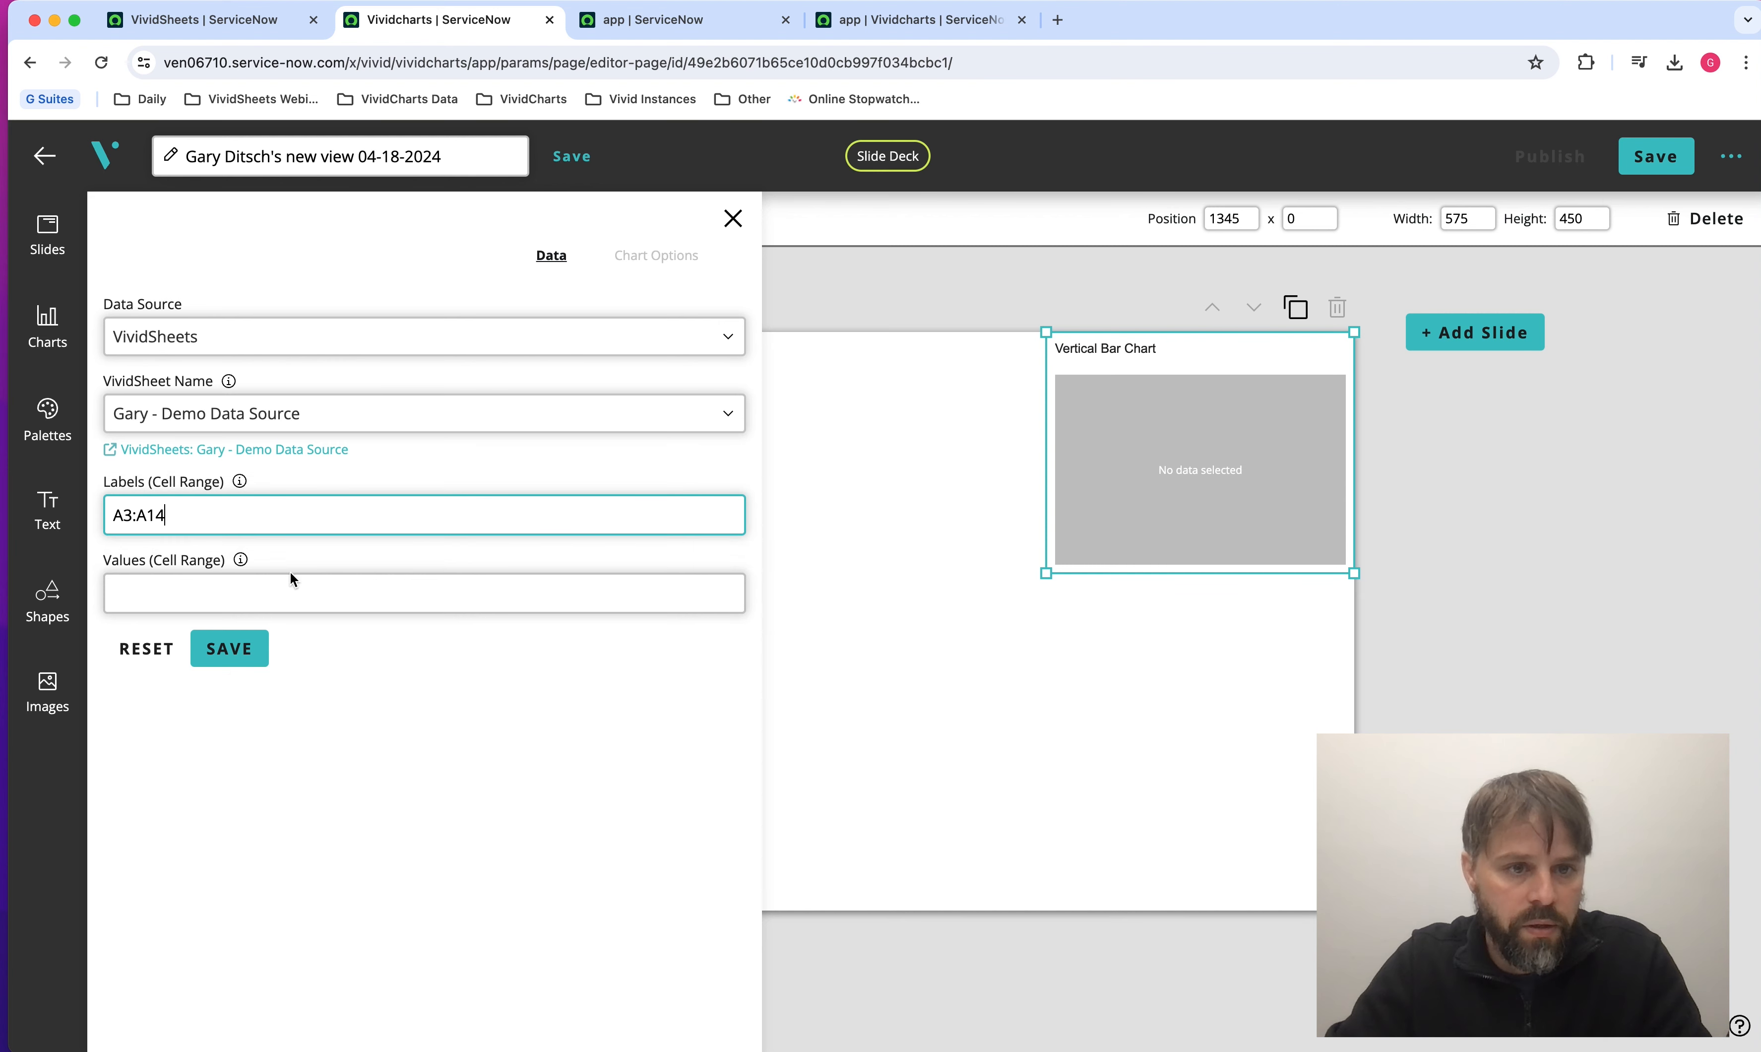
pyautogui.moveTo(246, 484)
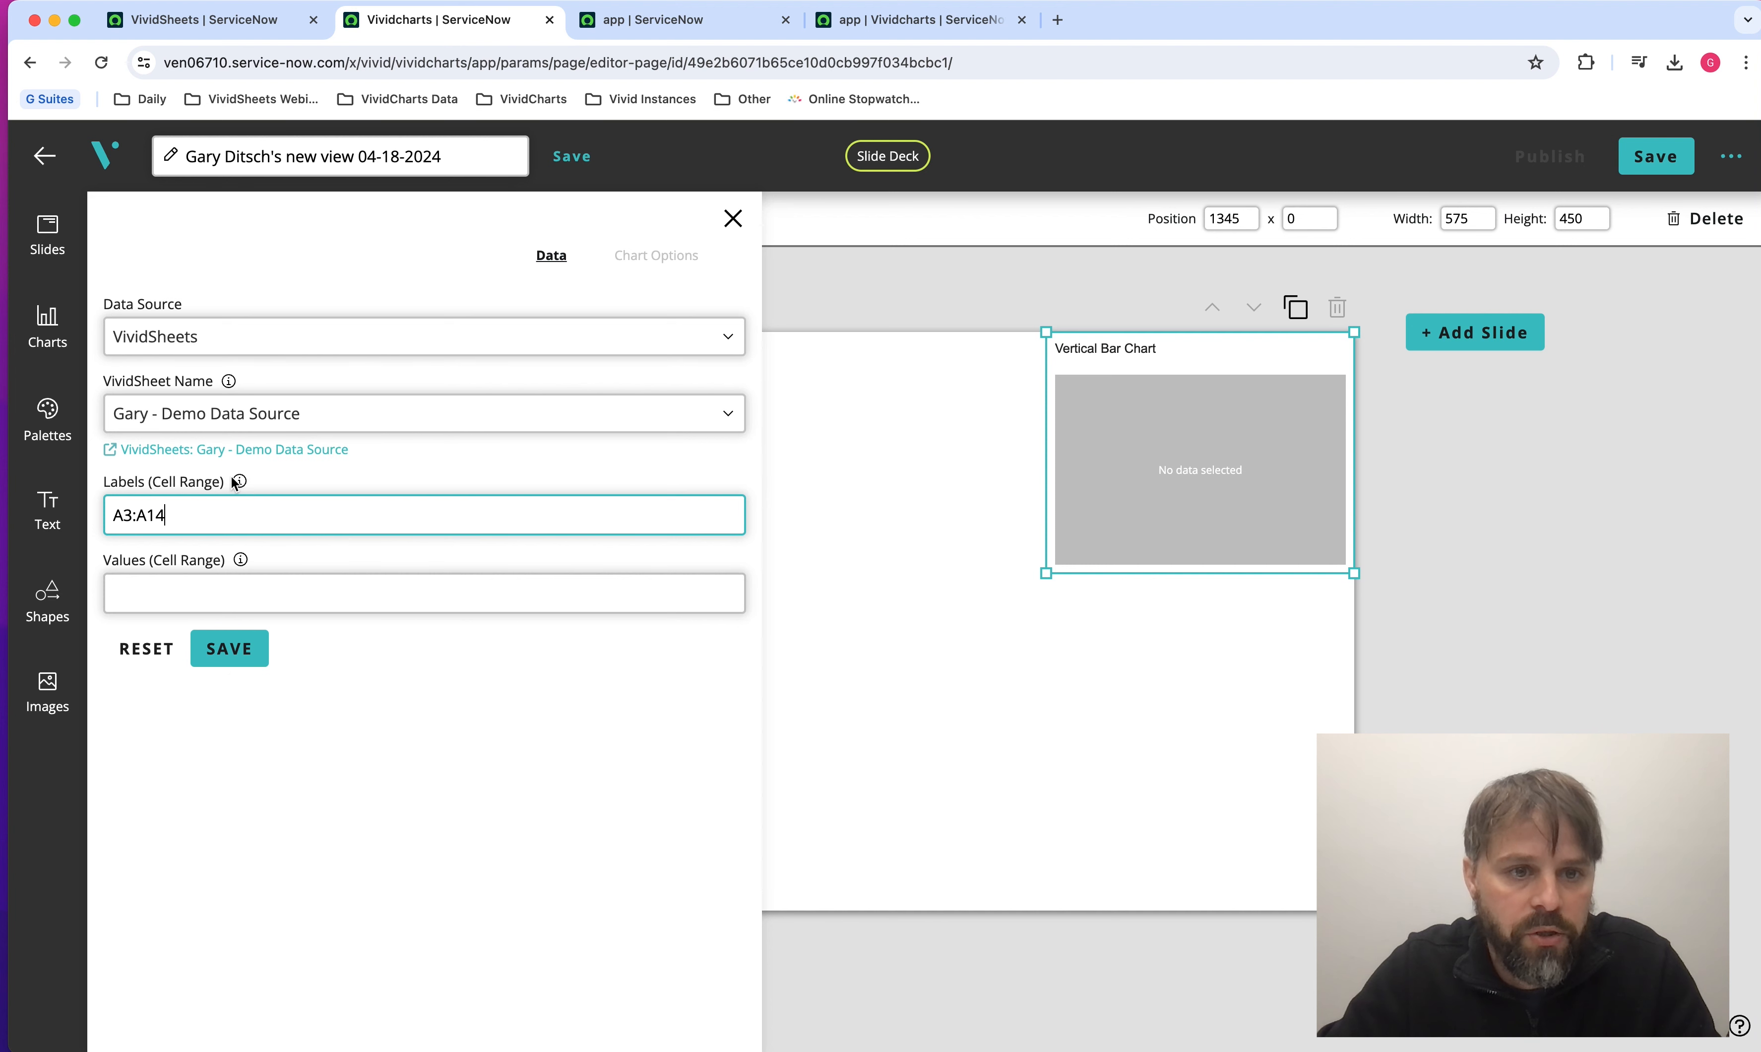
pyautogui.click(174, 600)
pyautogui.click(174, 601)
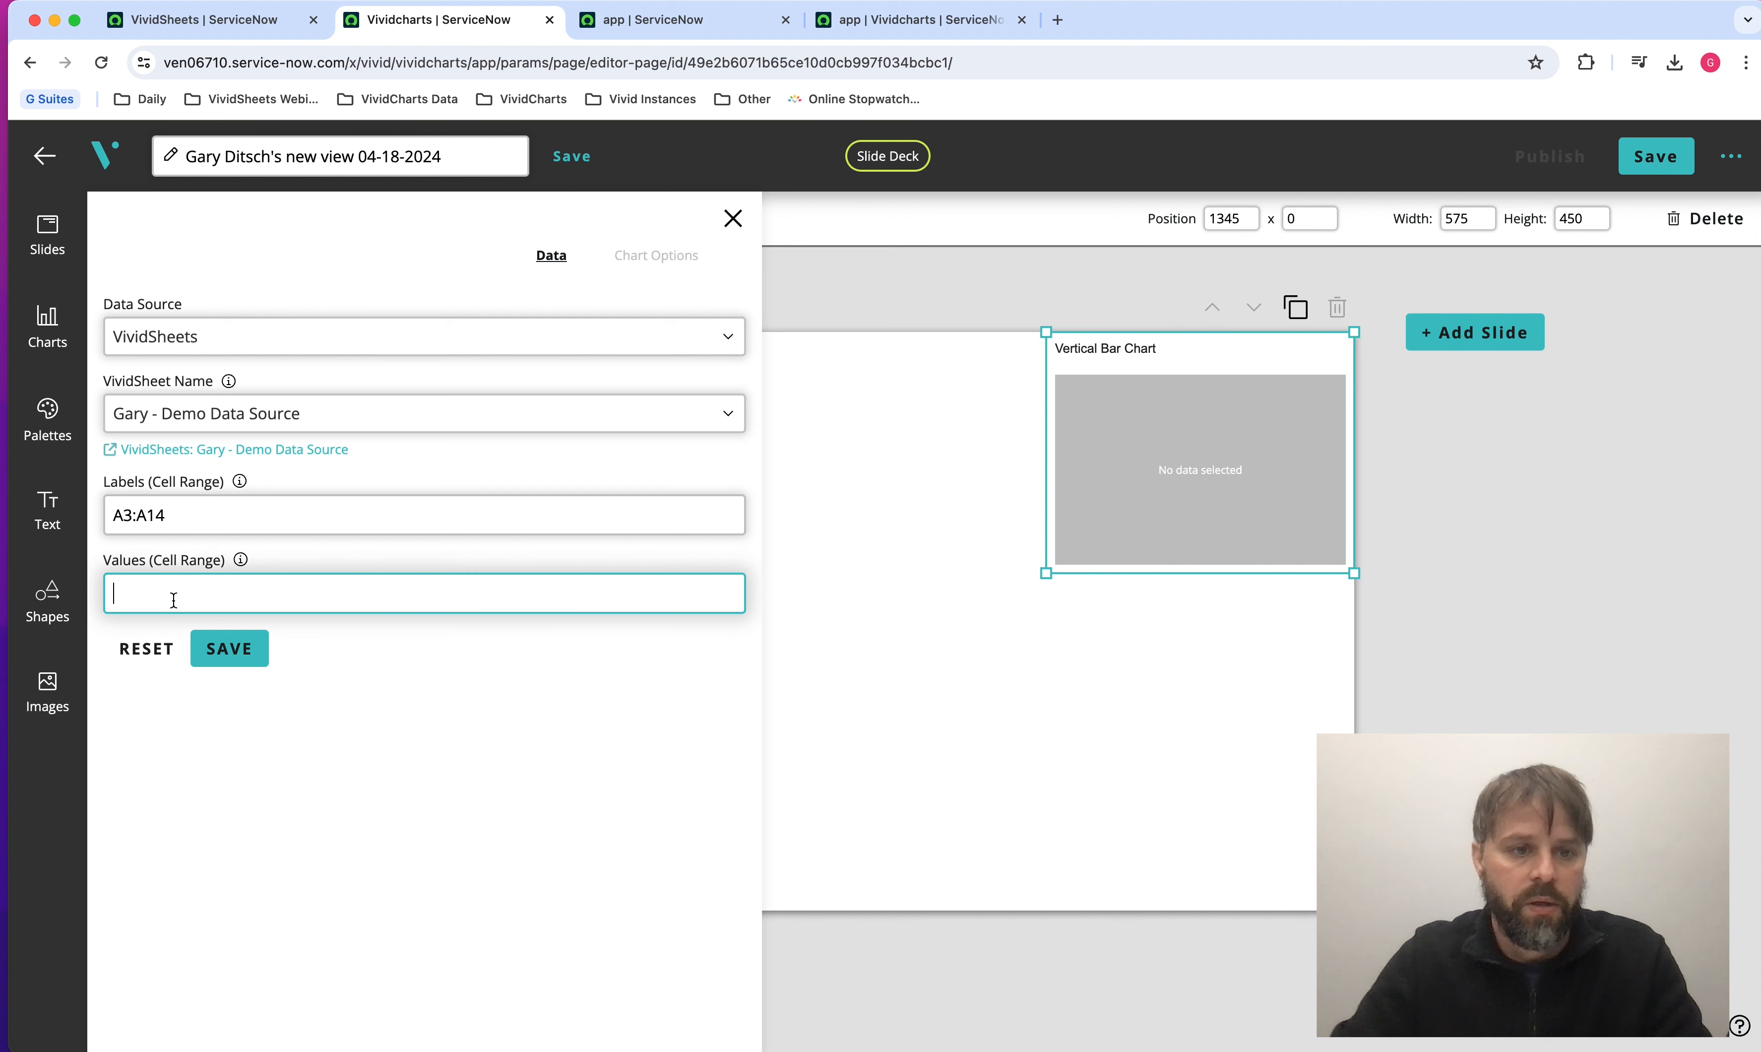
pyautogui.write('B3:B14')
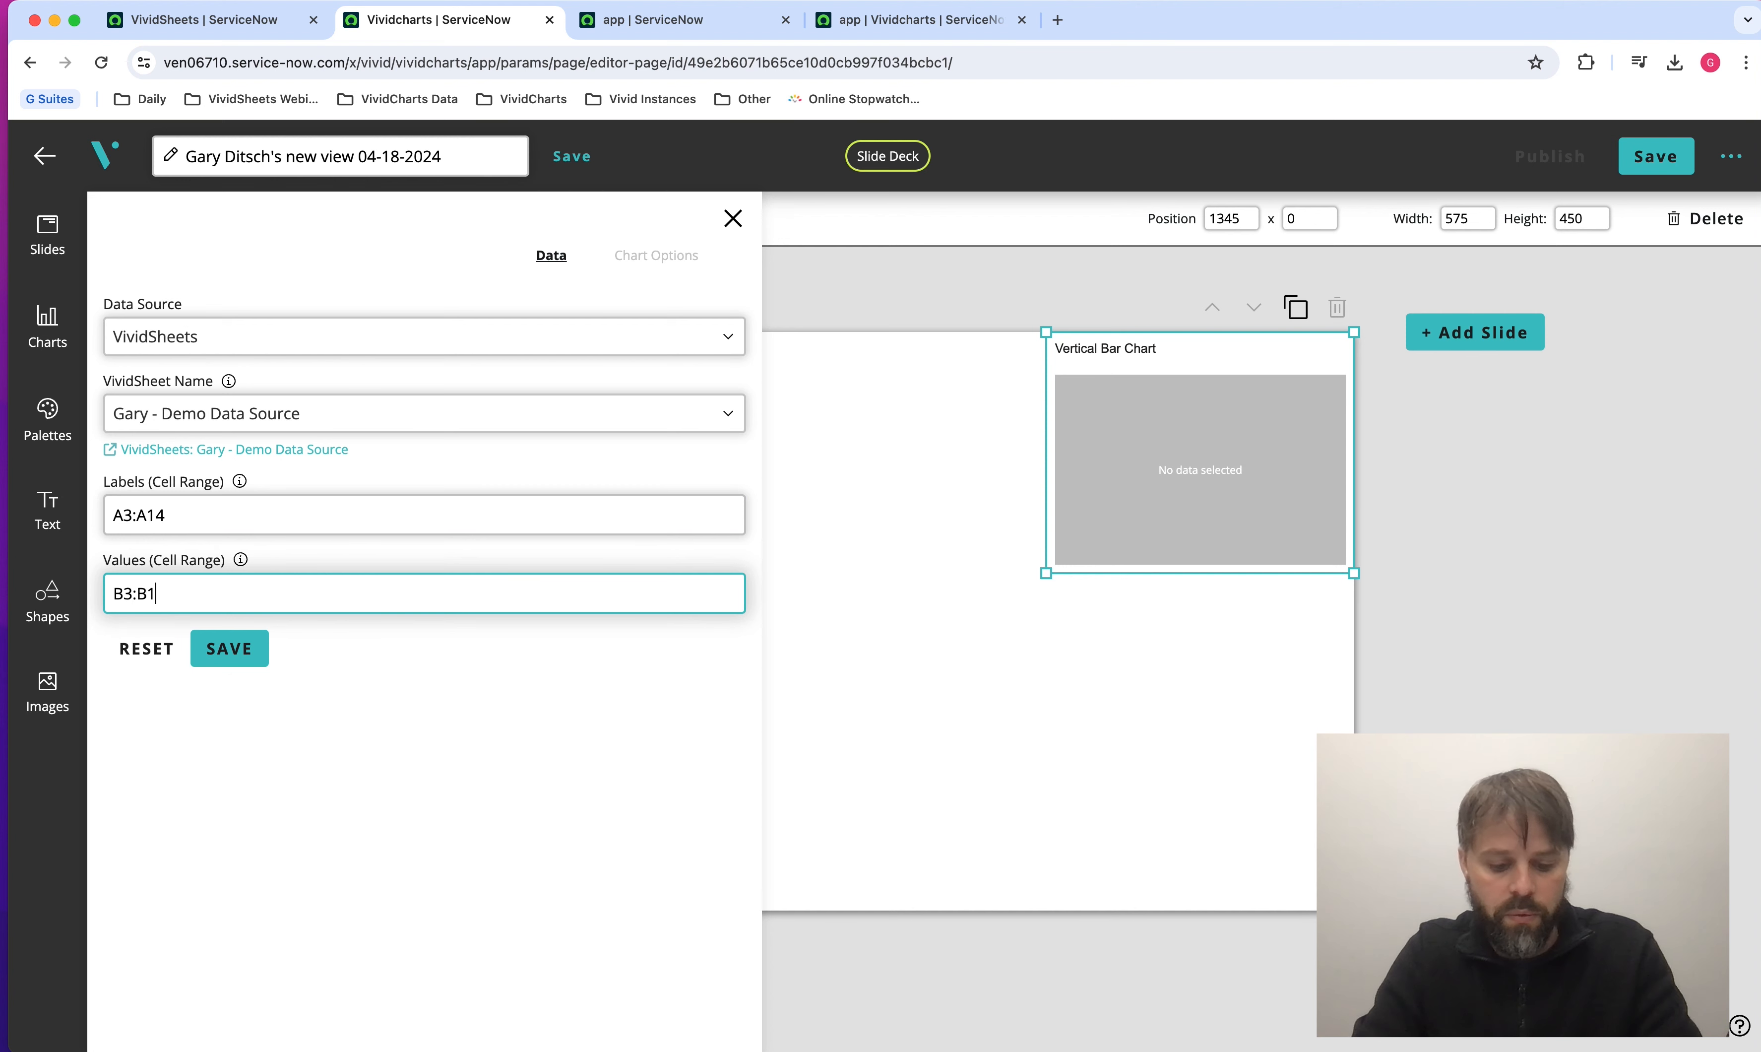
pyautogui.click(247, 650)
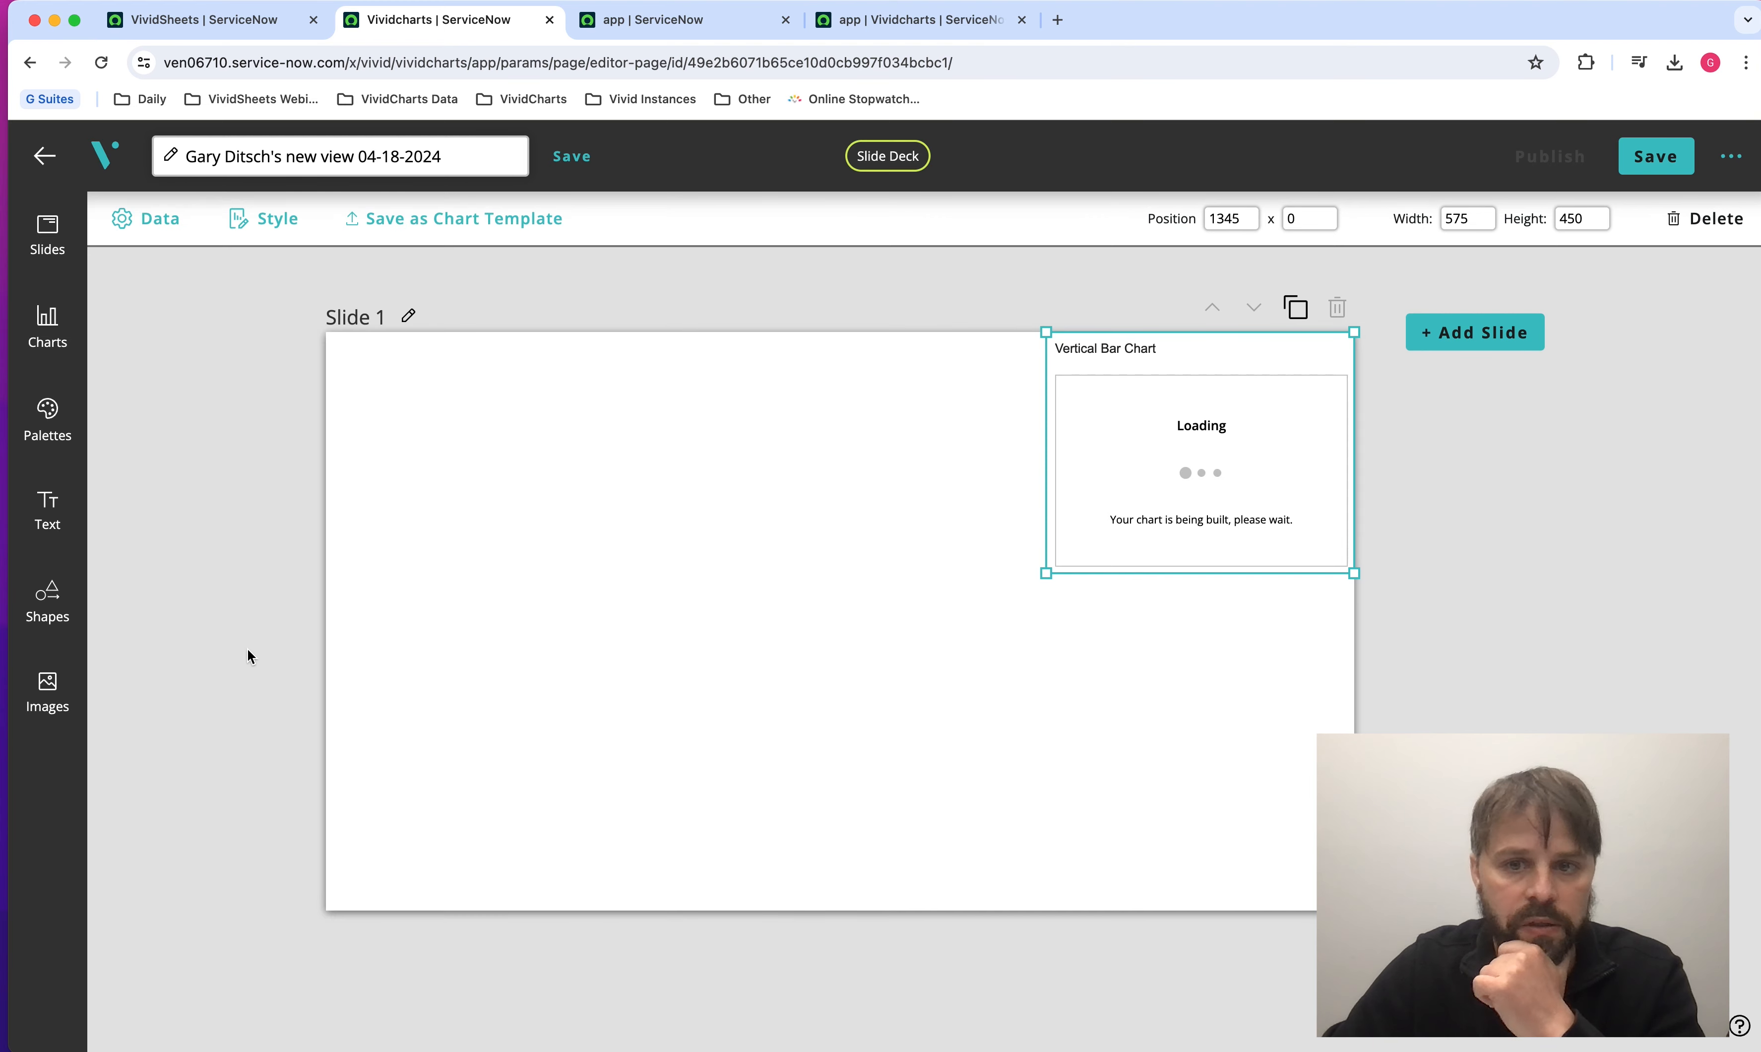
# Move the bar chart to about 304 x 113 on the slide and enlarge it to about 1314 wide by 778 high.
pyautogui.moveTo(1188, 564); pyautogui.dragTo(643, 614)
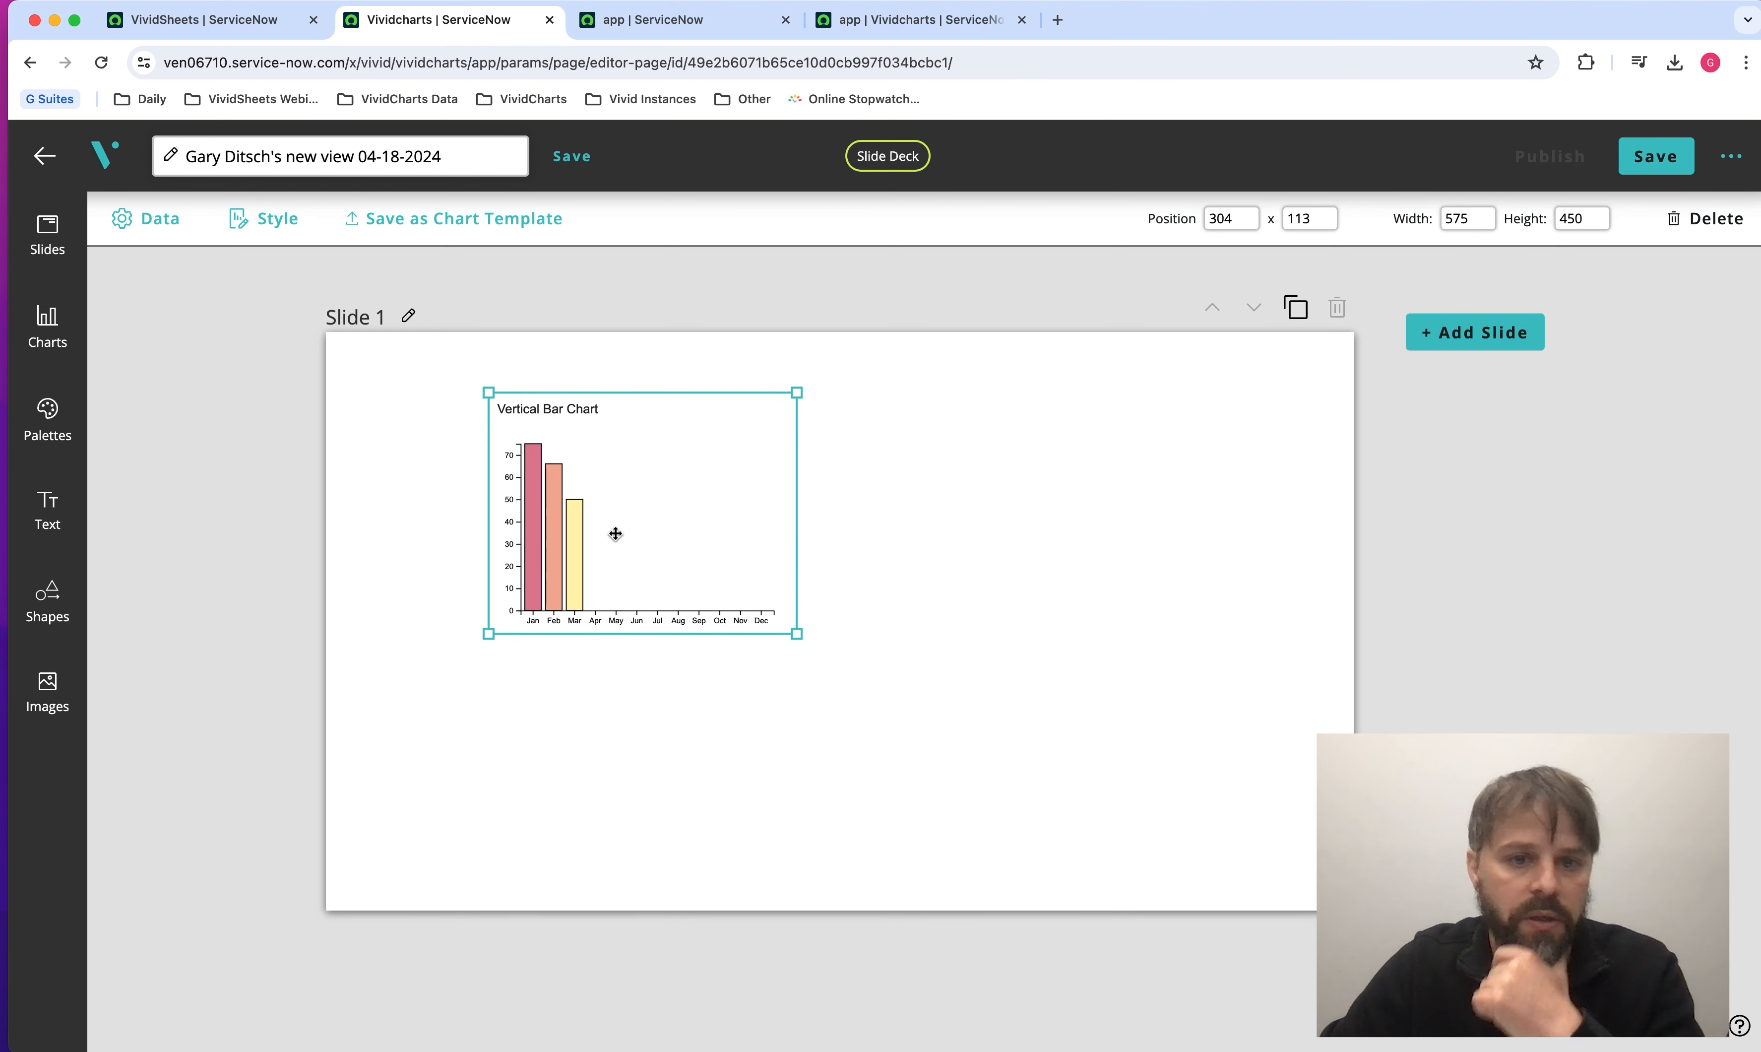
pyautogui.moveTo(795, 562); pyautogui.dragTo(1192, 609)
pyautogui.moveTo(842, 636); pyautogui.dragTo(829, 809)
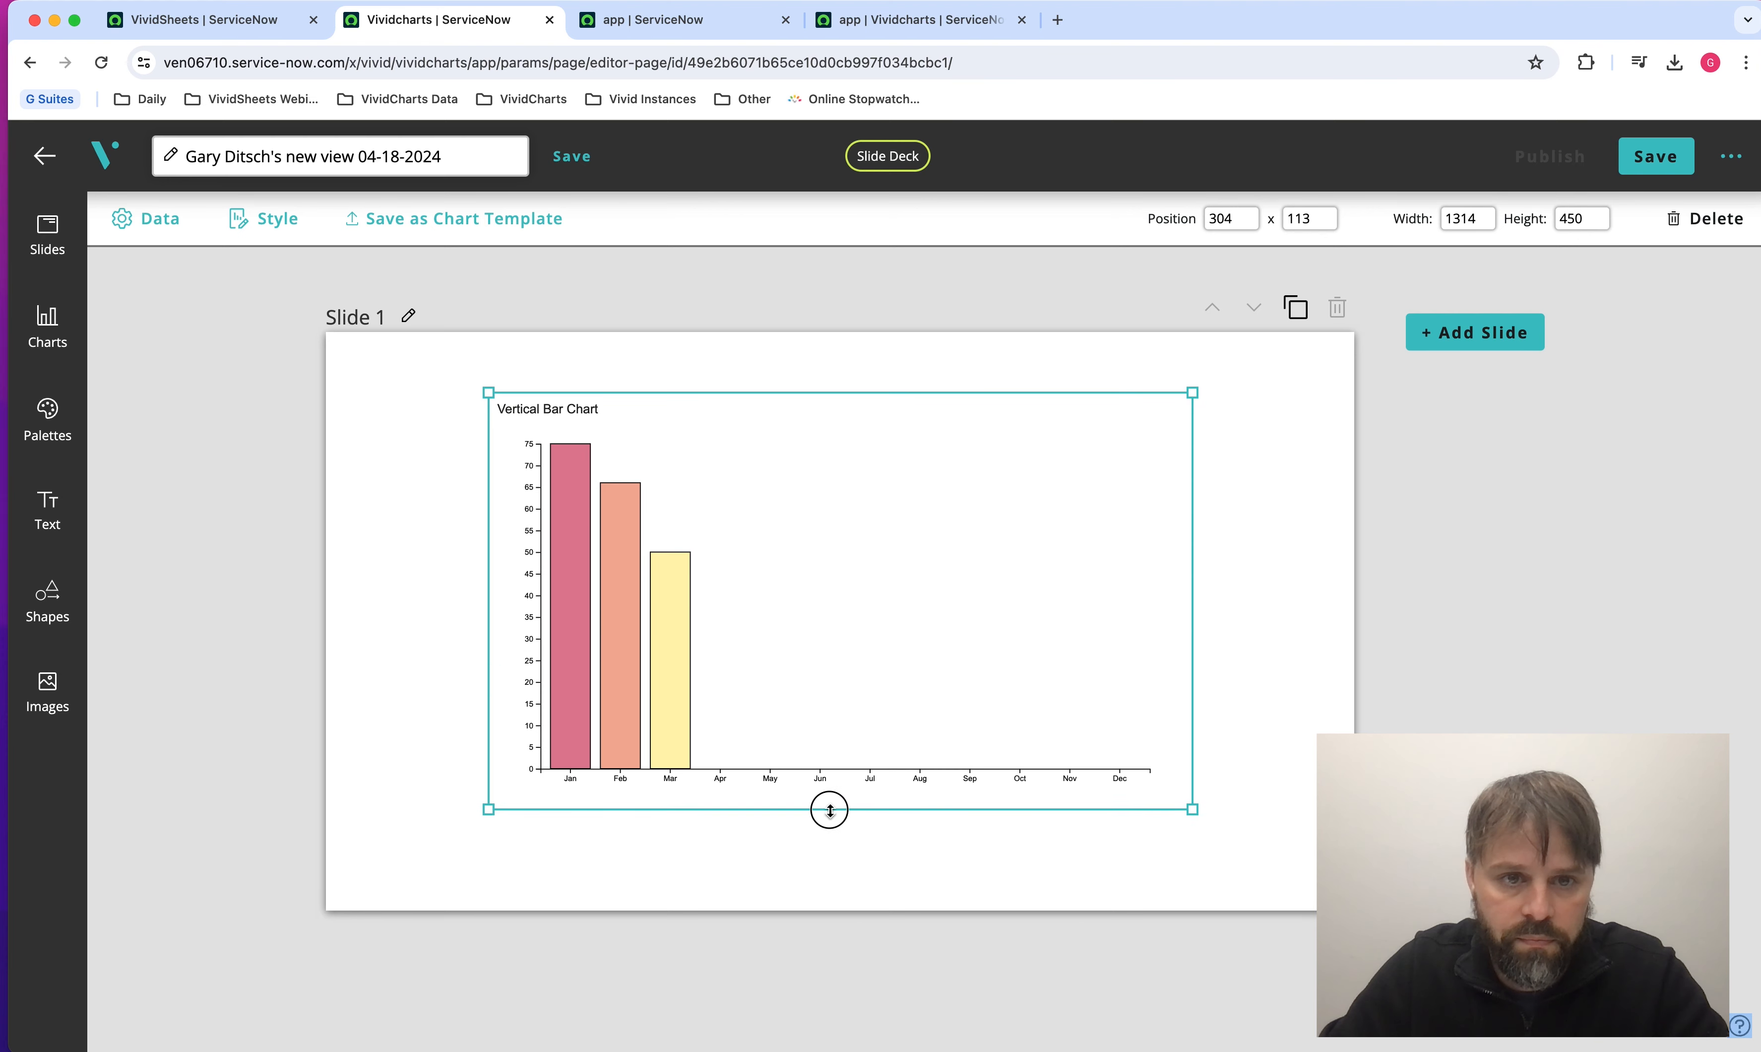
pyautogui.click(434, 637)
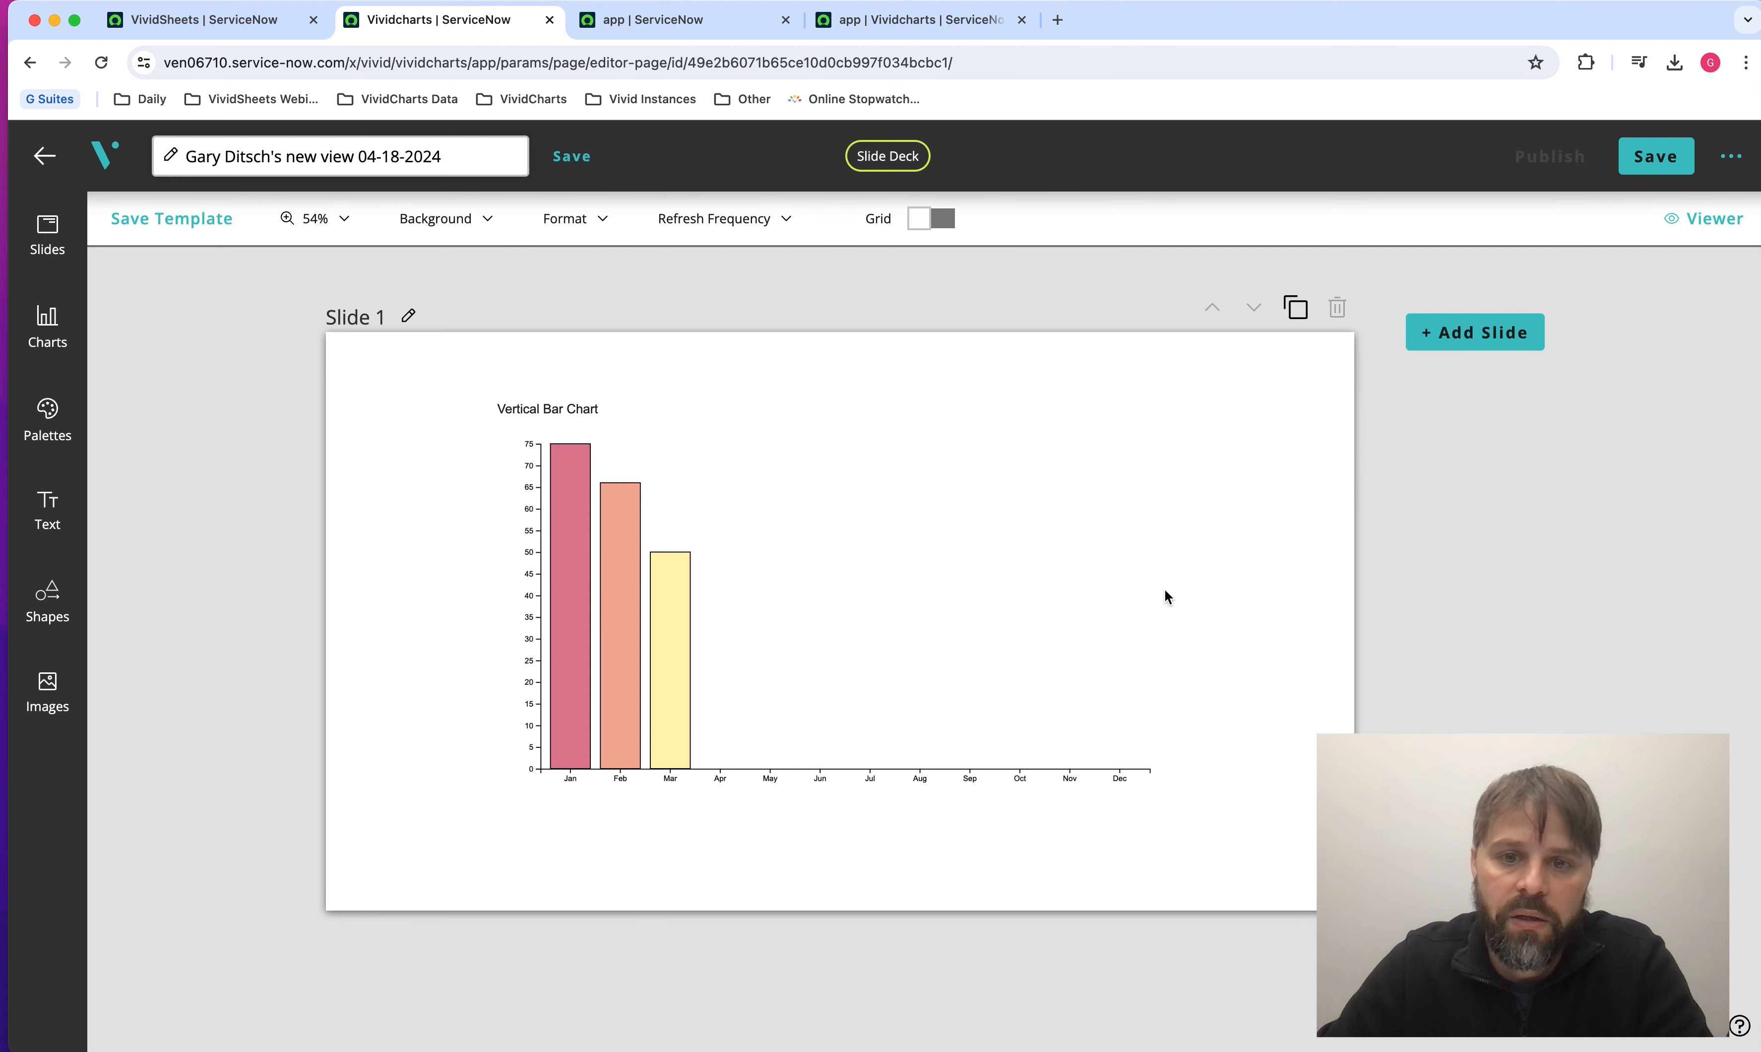
# Add a Score chart to the slide and check which data sources it offers.
pyautogui.click(64, 327)
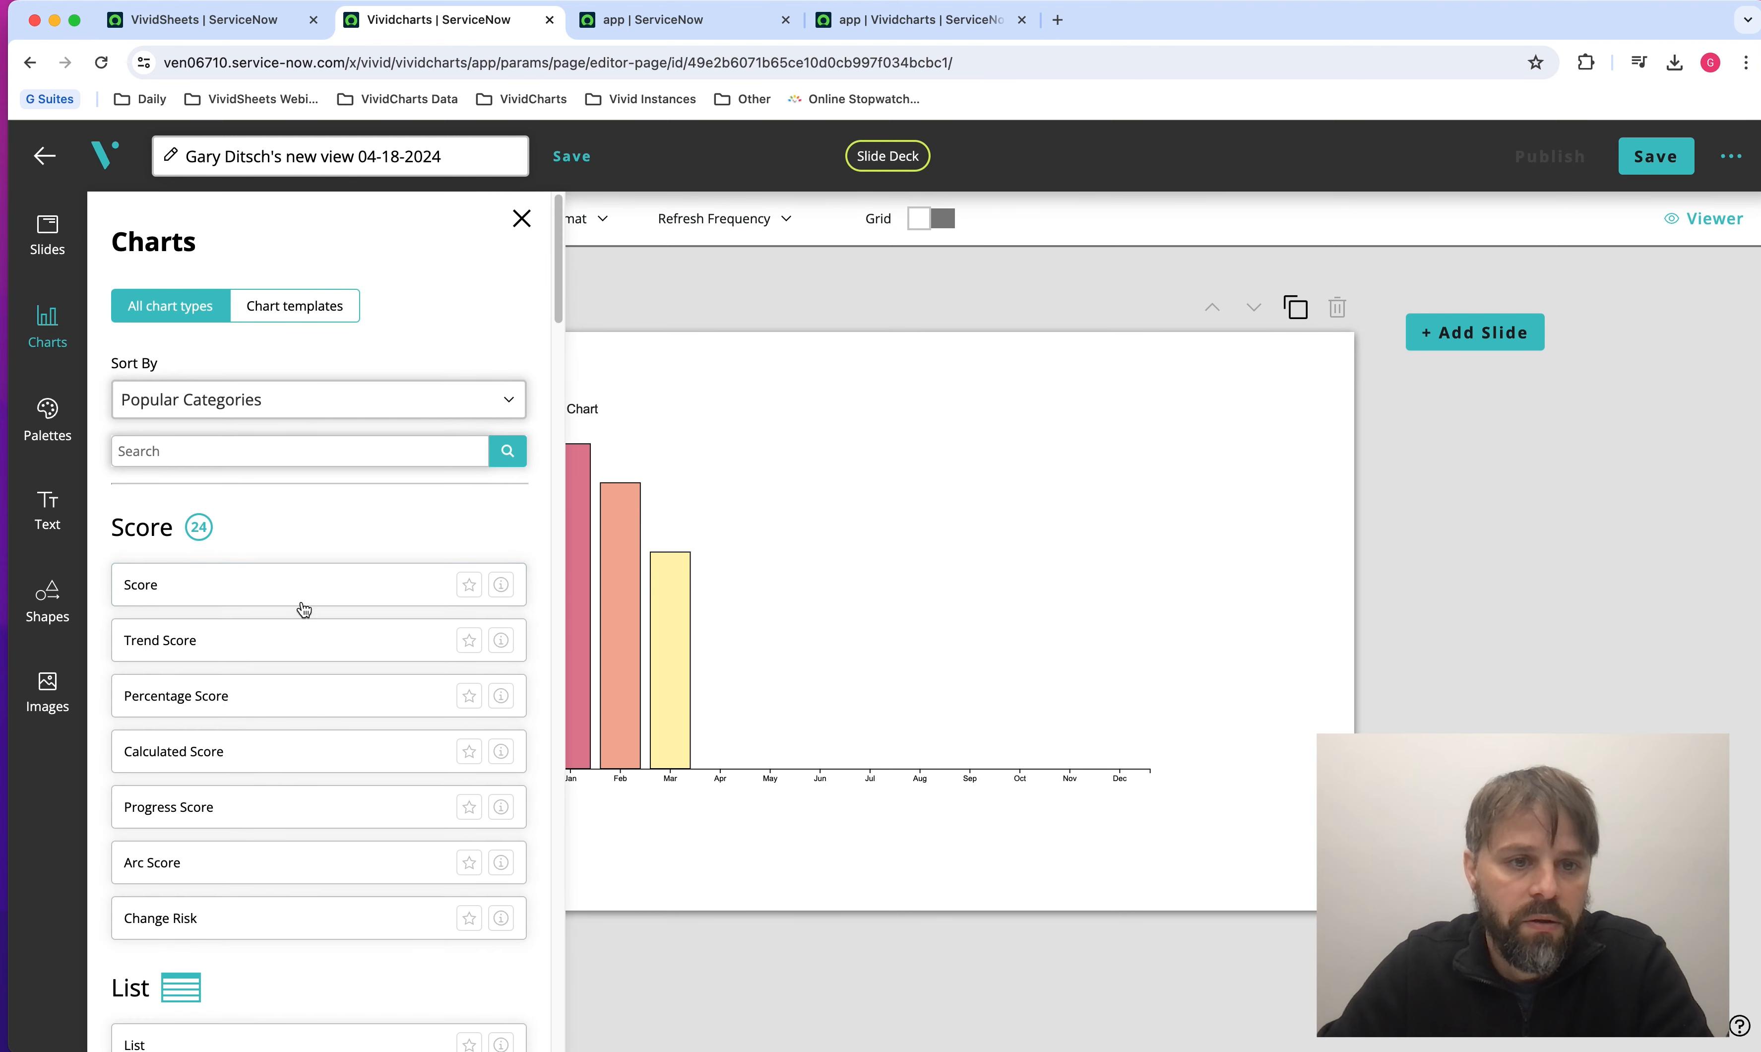
pyautogui.scroll(-1, 294, 598)
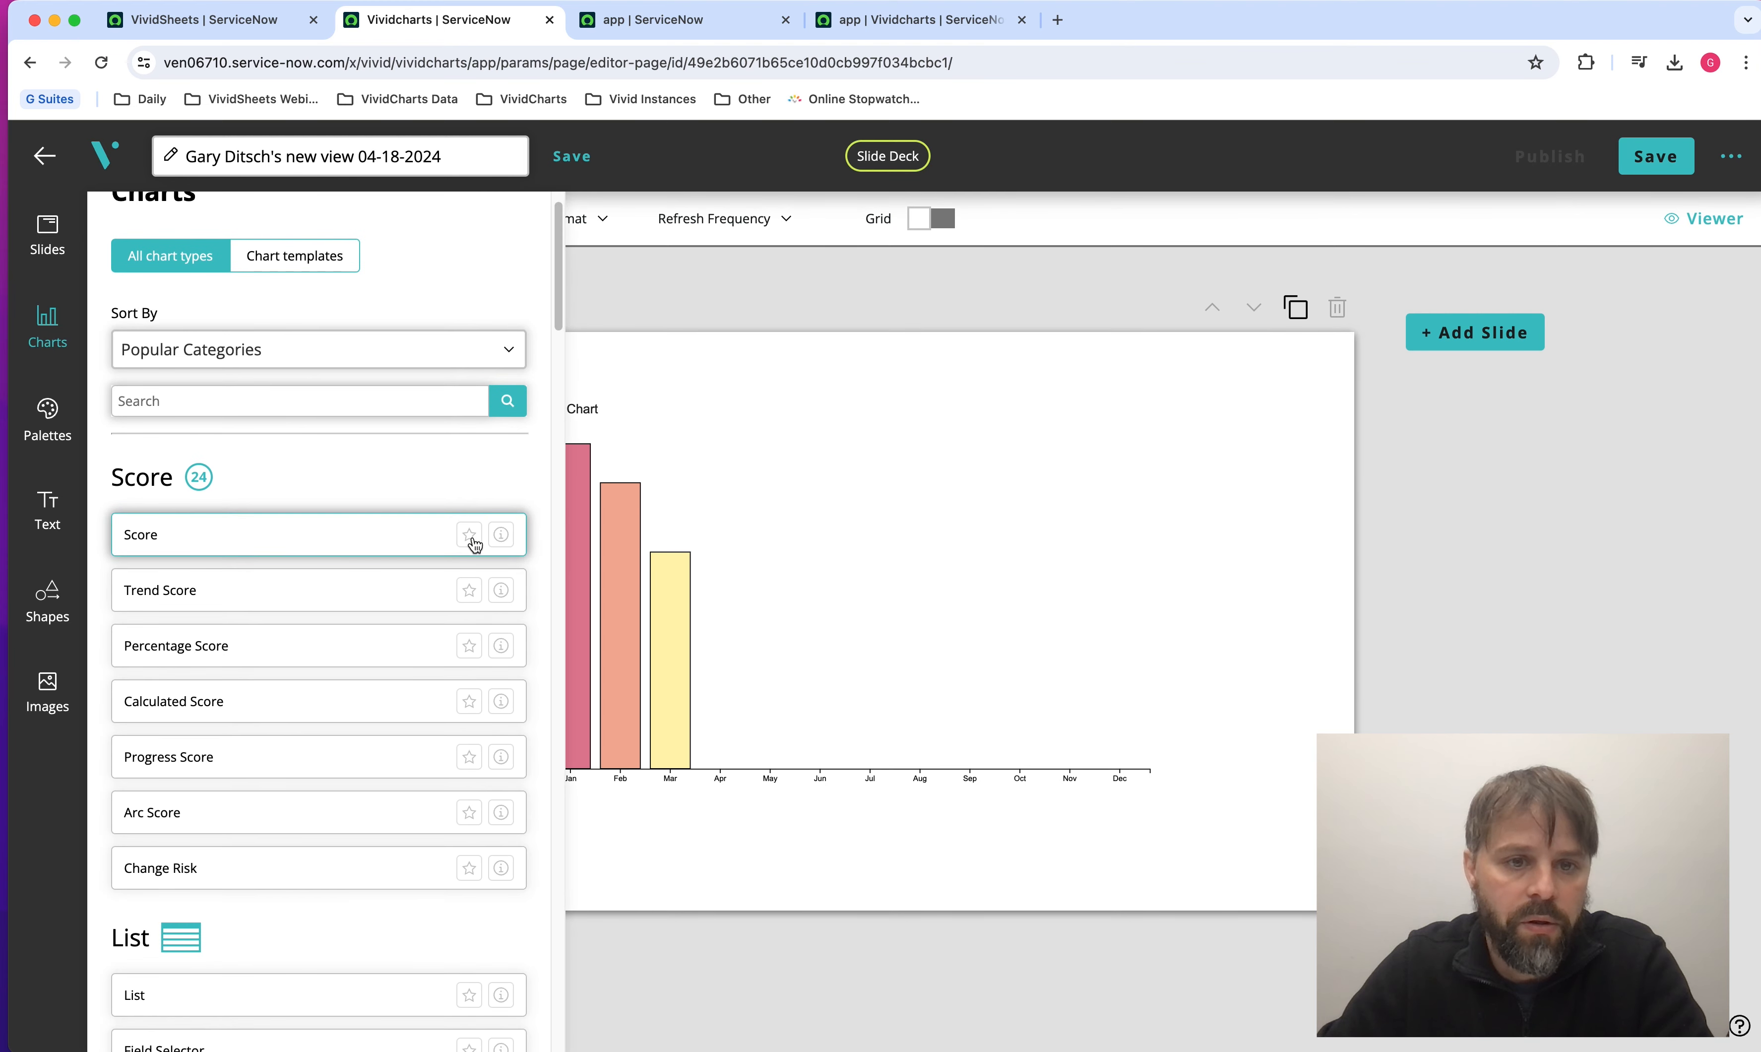
pyautogui.click(257, 534)
pyautogui.click(299, 349)
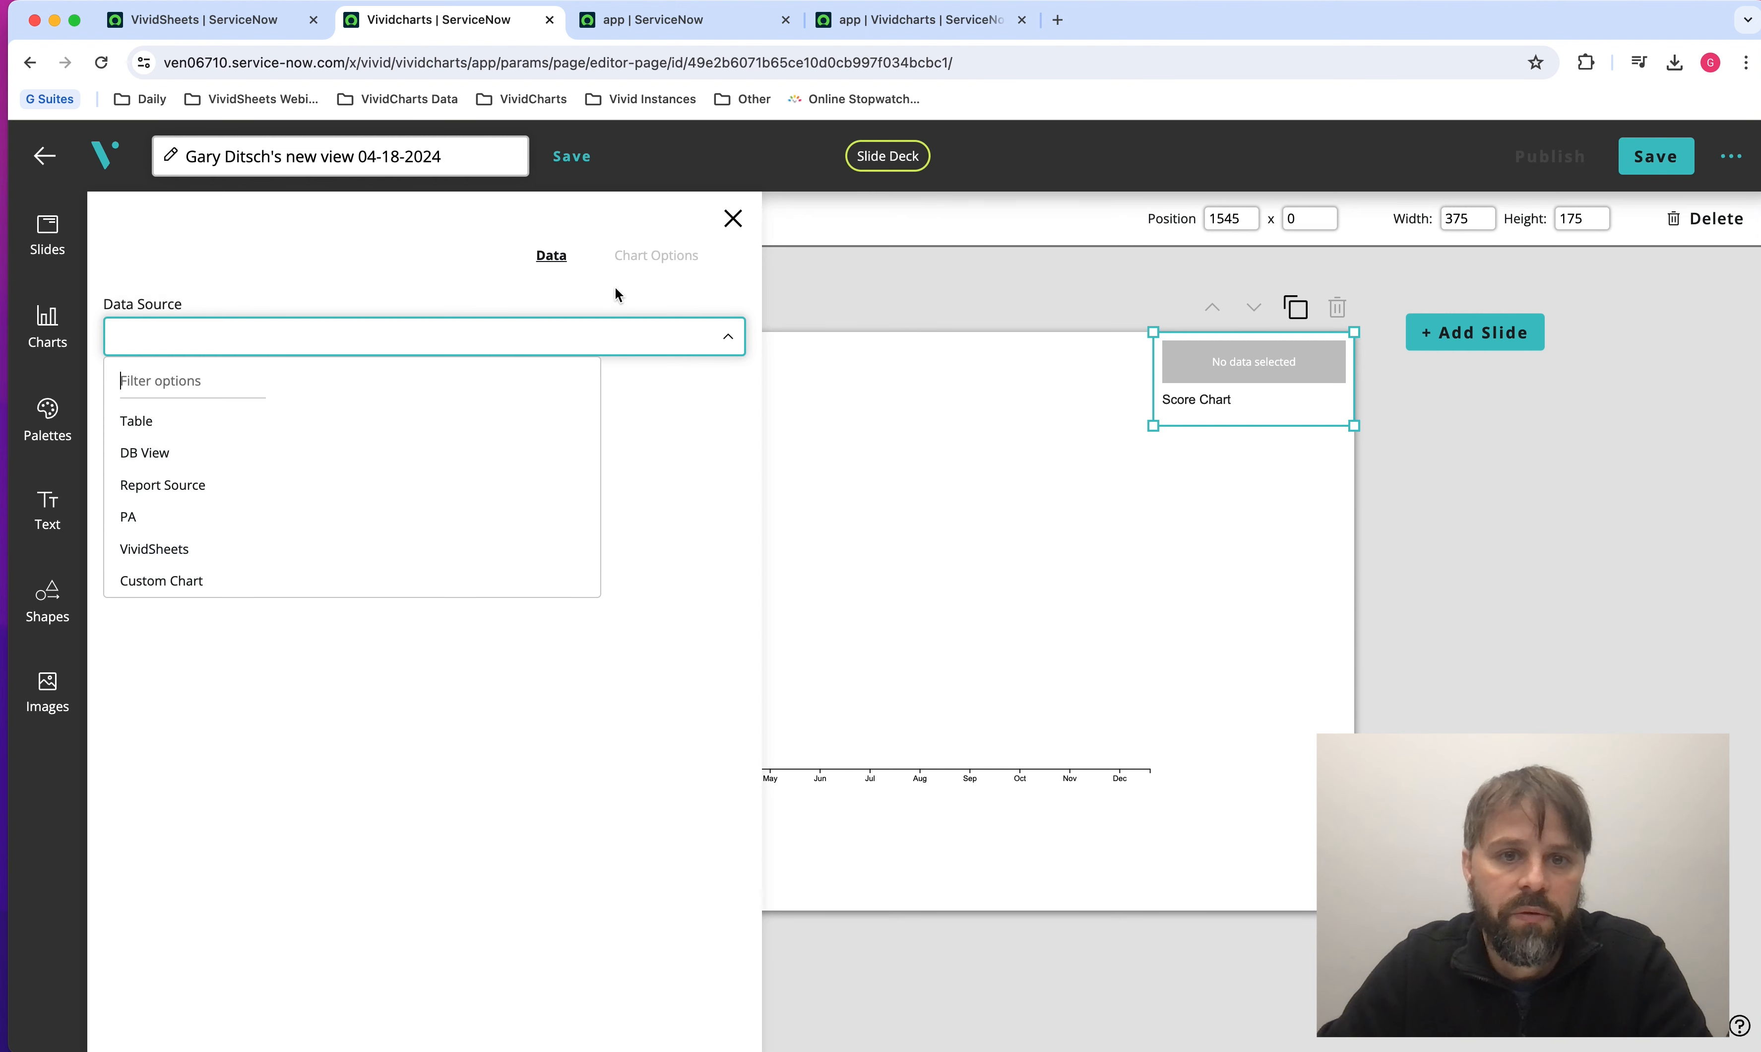
pyautogui.click(732, 218)
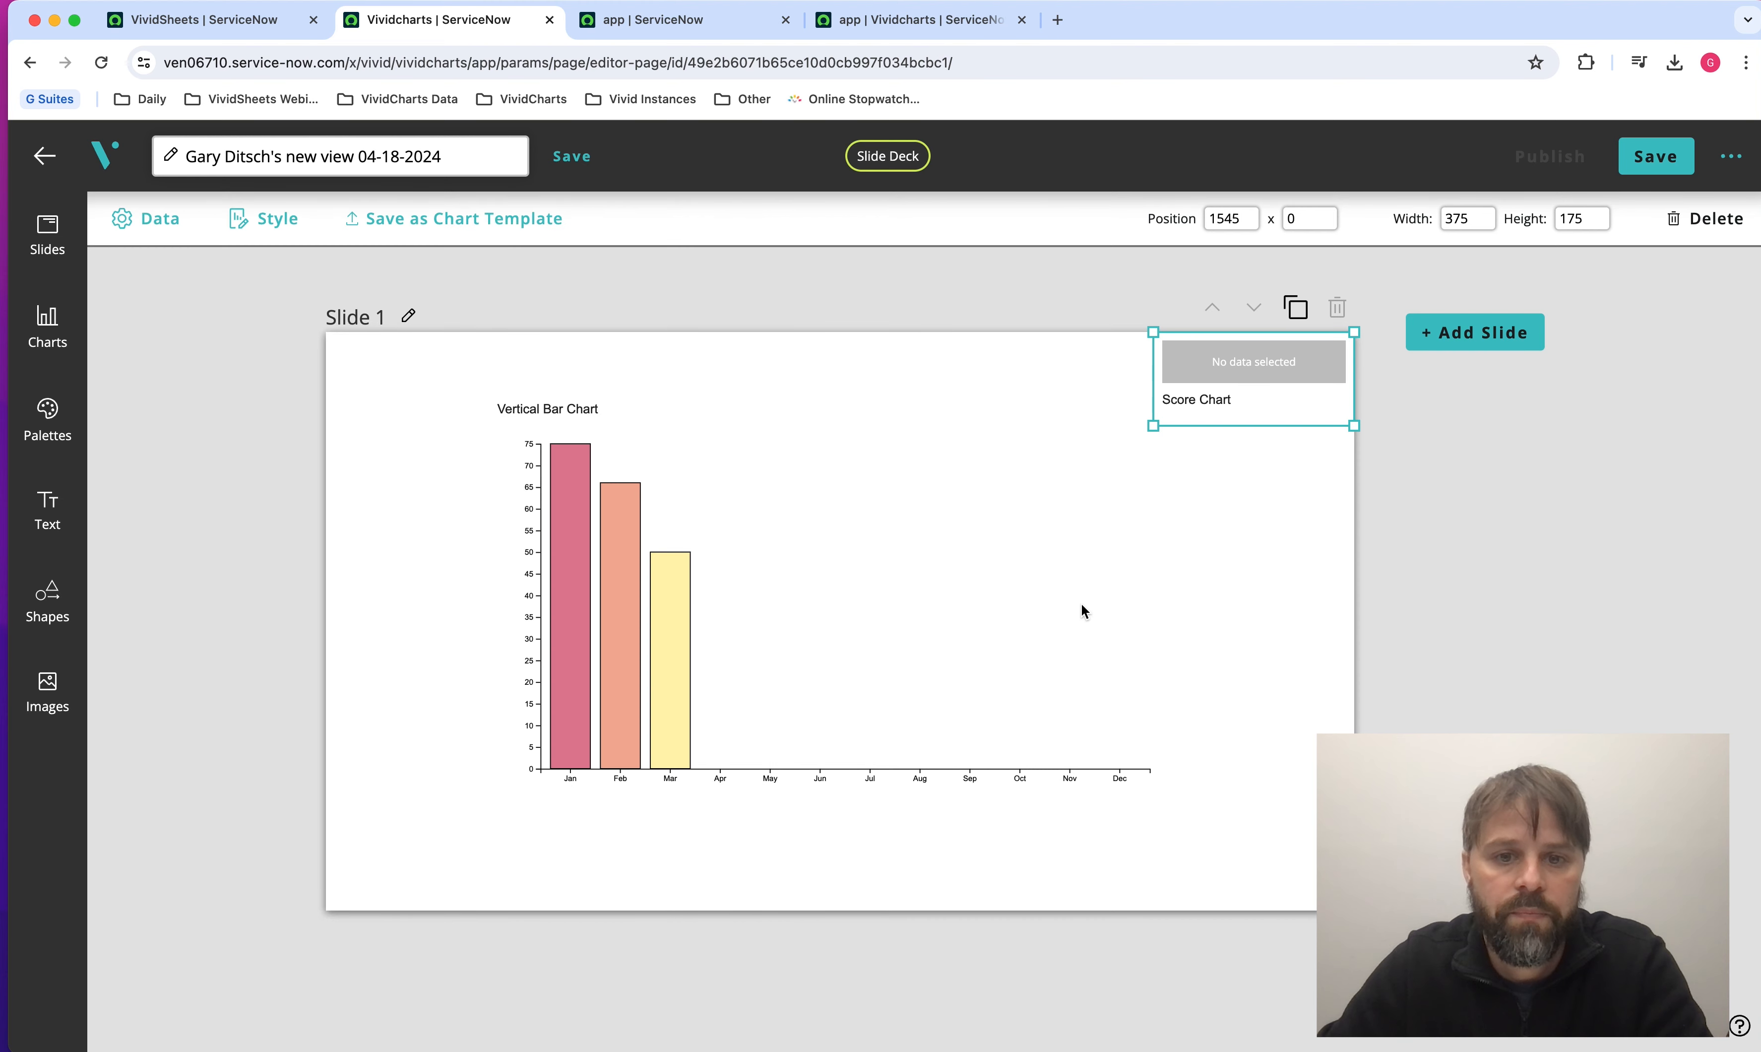